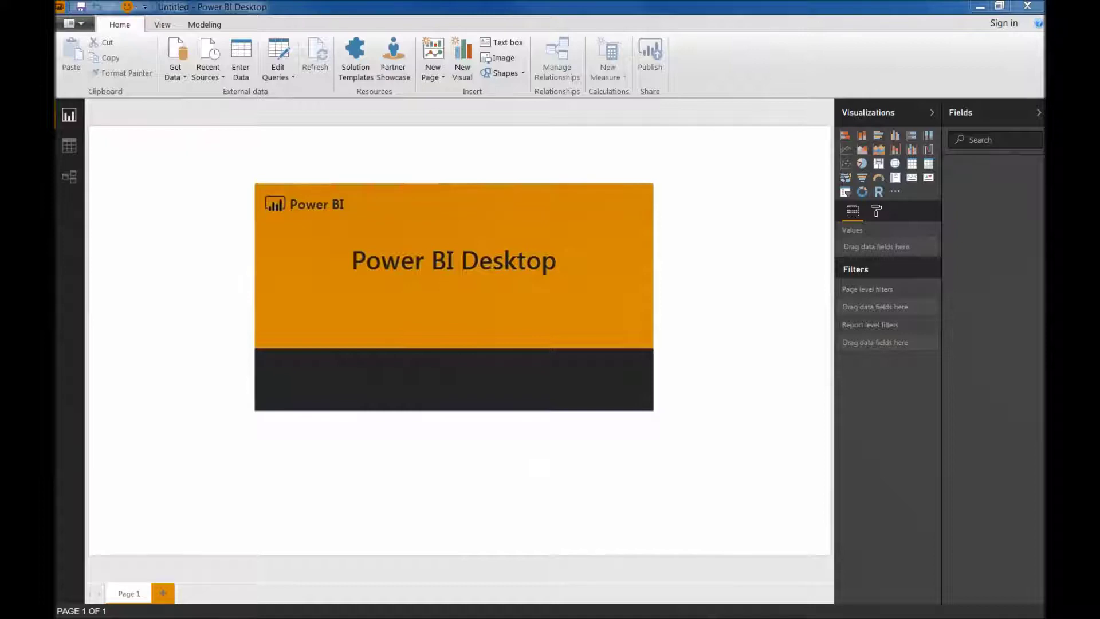
# Delete the Power BI Desktop welcome image from the report canvas
pyautogui.click(623, 237)
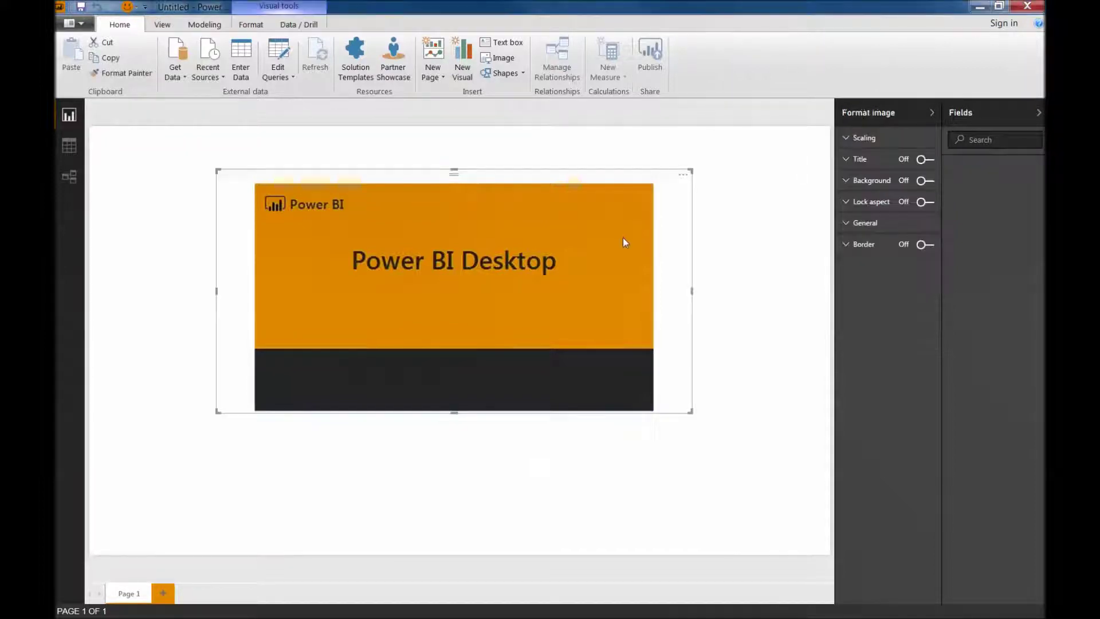
pyautogui.press('Delete')
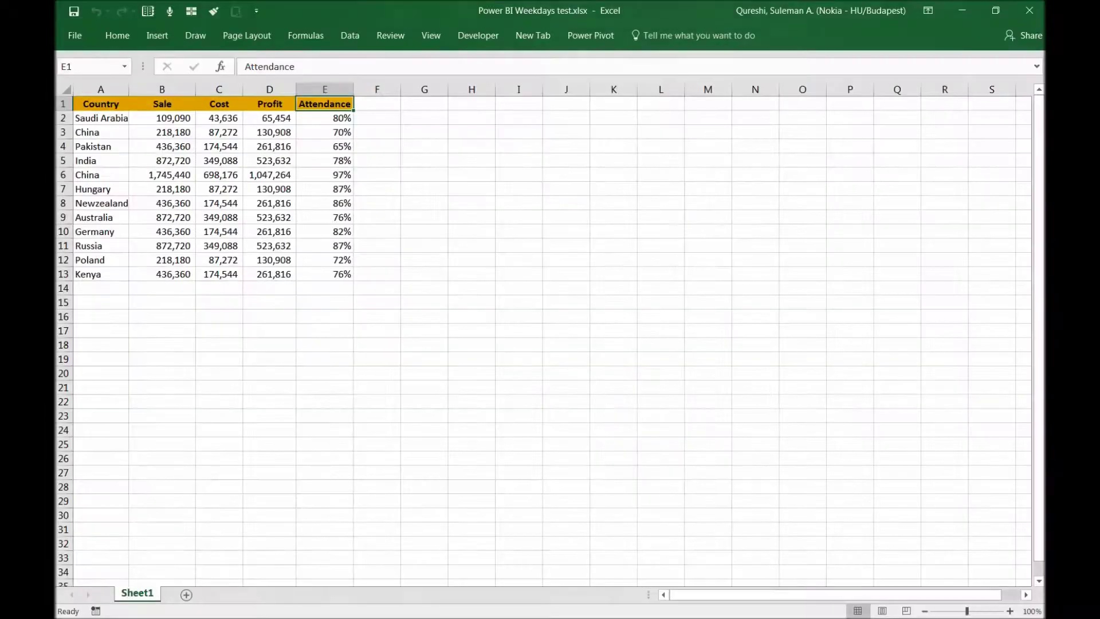
# Check the Country, Sale, Cost, Profit and Attendance values in Excel, then close the workbook
pyautogui.scroll(3, 666, 297)
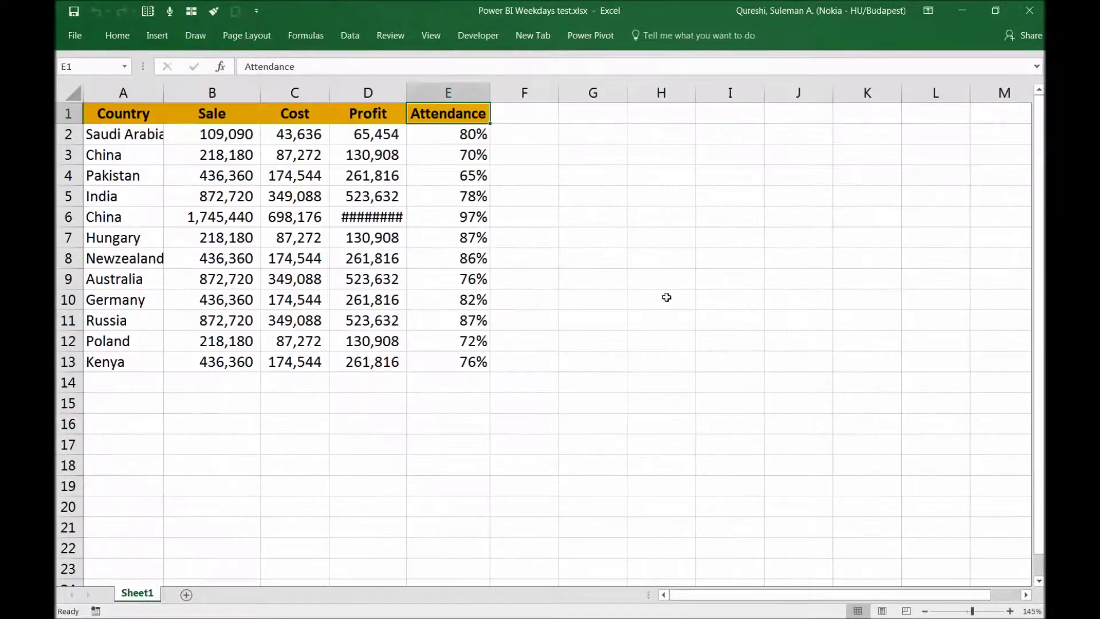
pyautogui.scroll(2, 667, 298)
pyautogui.click(178, 119)
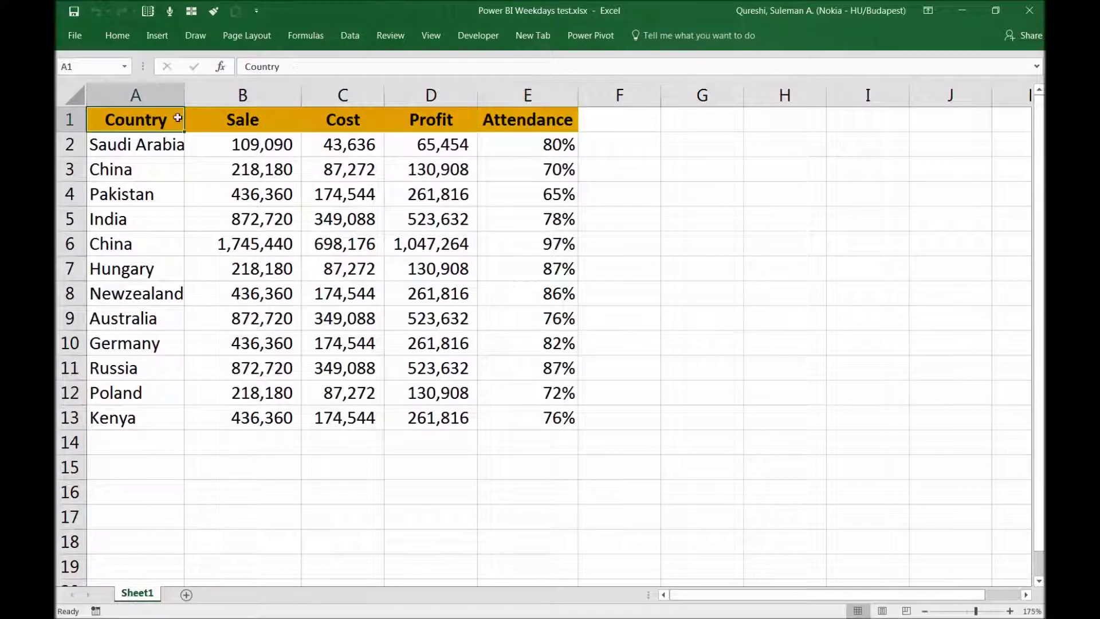
pyautogui.moveTo(177, 118); pyautogui.dragTo(138, 219)
pyautogui.moveTo(242, 119); pyautogui.dragTo(243, 344)
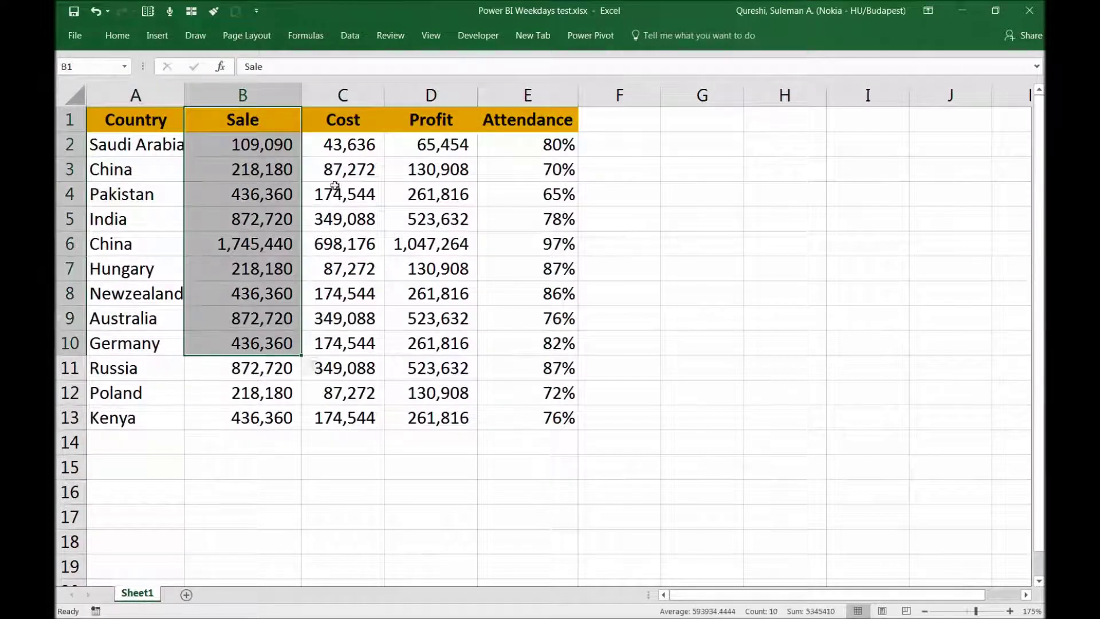
pyautogui.moveTo(343, 119); pyautogui.dragTo(344, 318)
pyautogui.moveTo(441, 119); pyautogui.dragTo(436, 318)
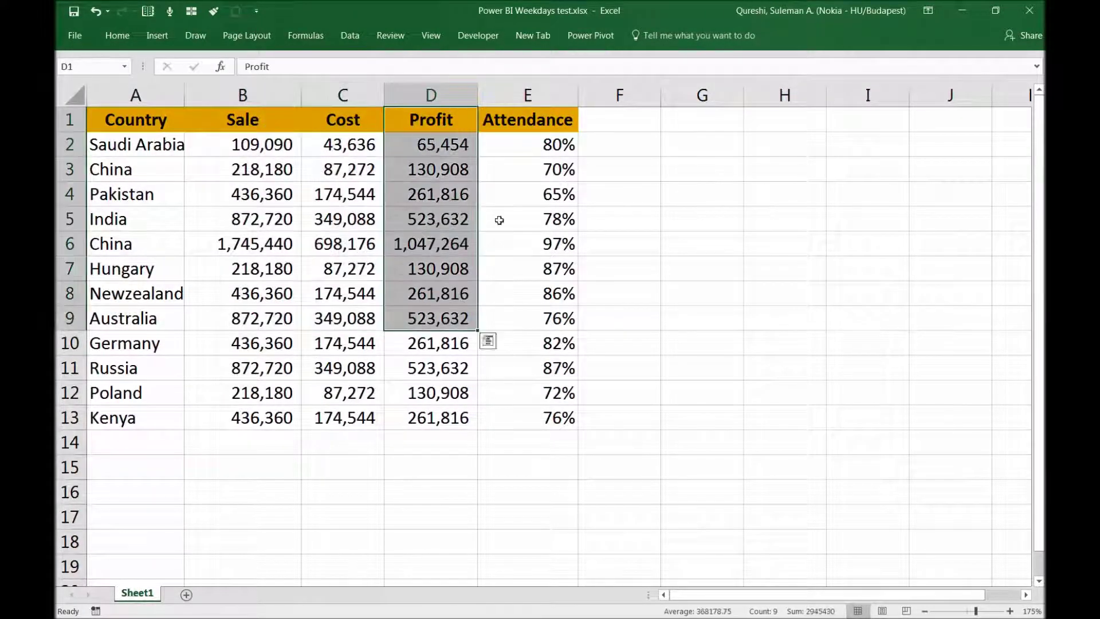
pyautogui.moveTo(525, 118); pyautogui.dragTo(530, 316)
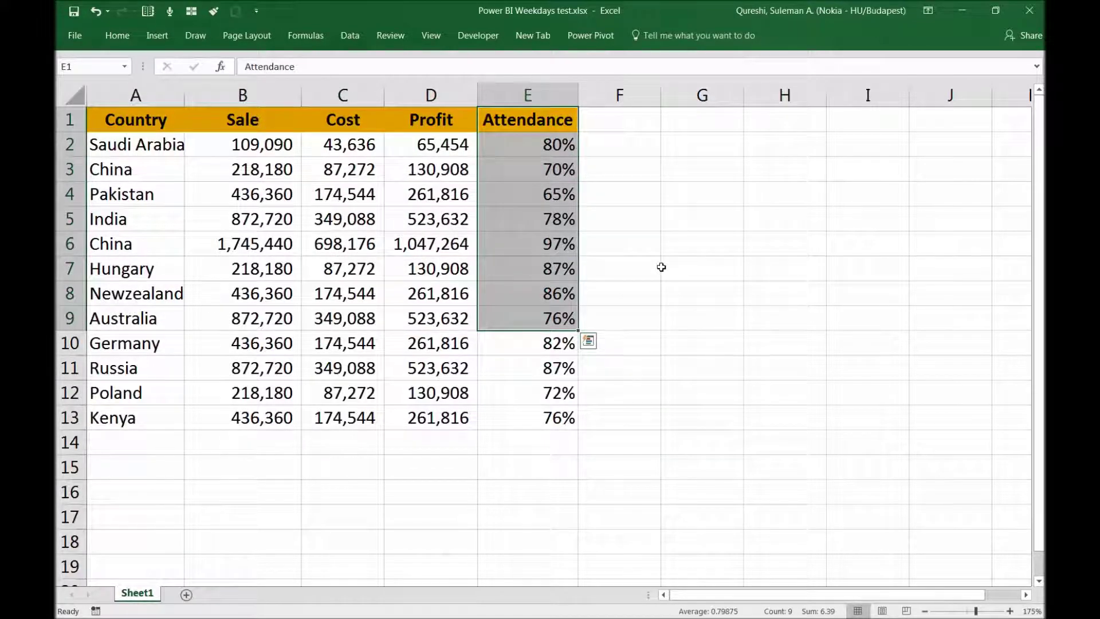
pyautogui.click(1030, 10)
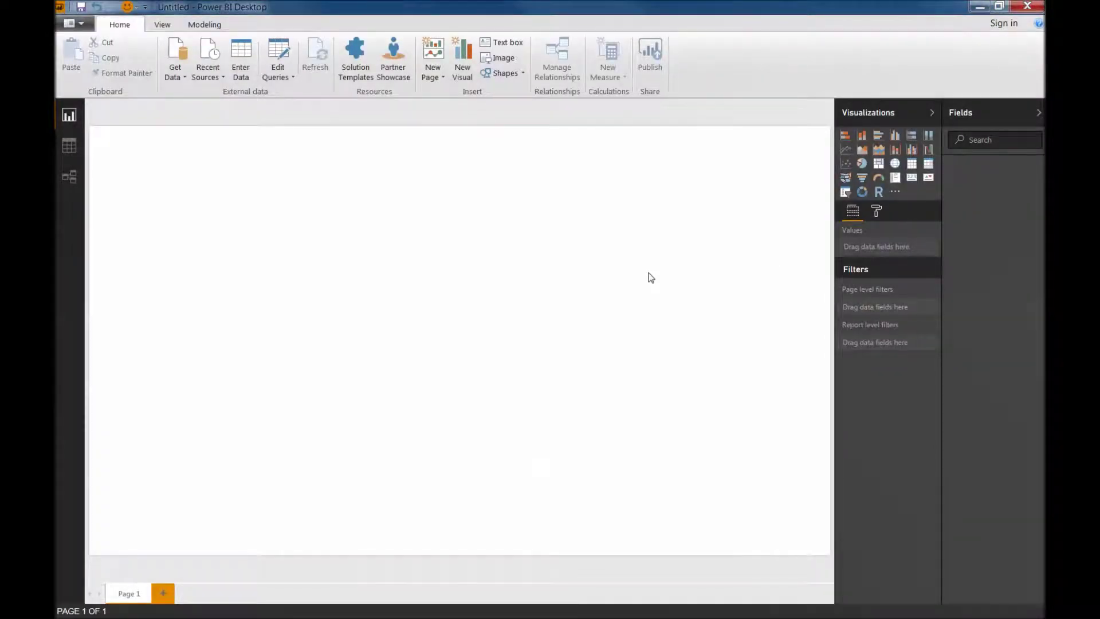
# Choose Excel as the Get Data source
pyautogui.click(177, 74)
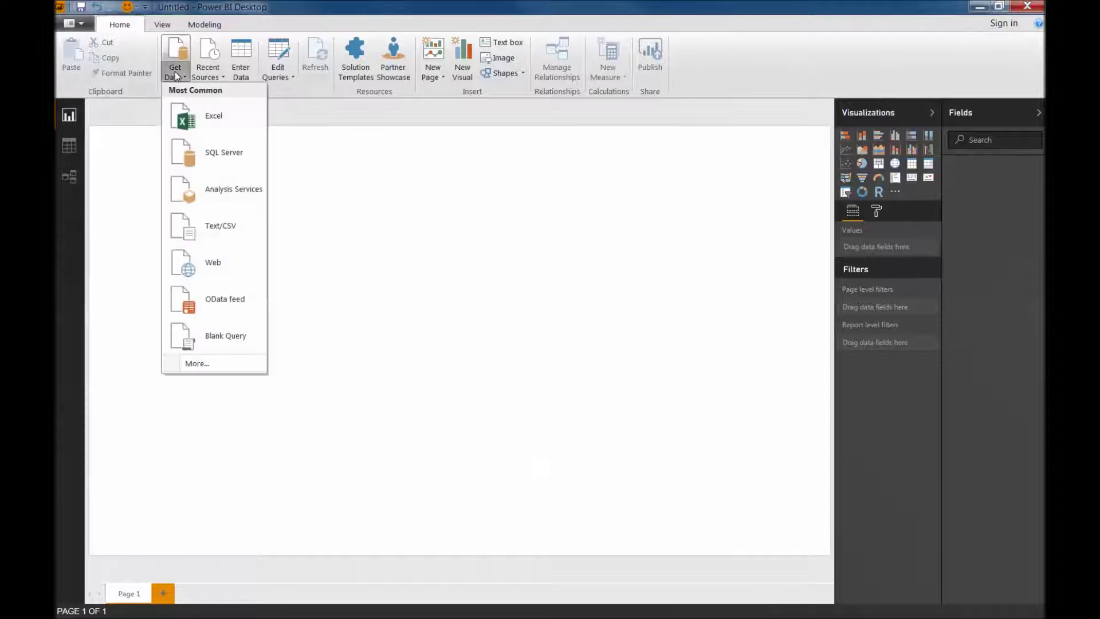
pyautogui.click(177, 74)
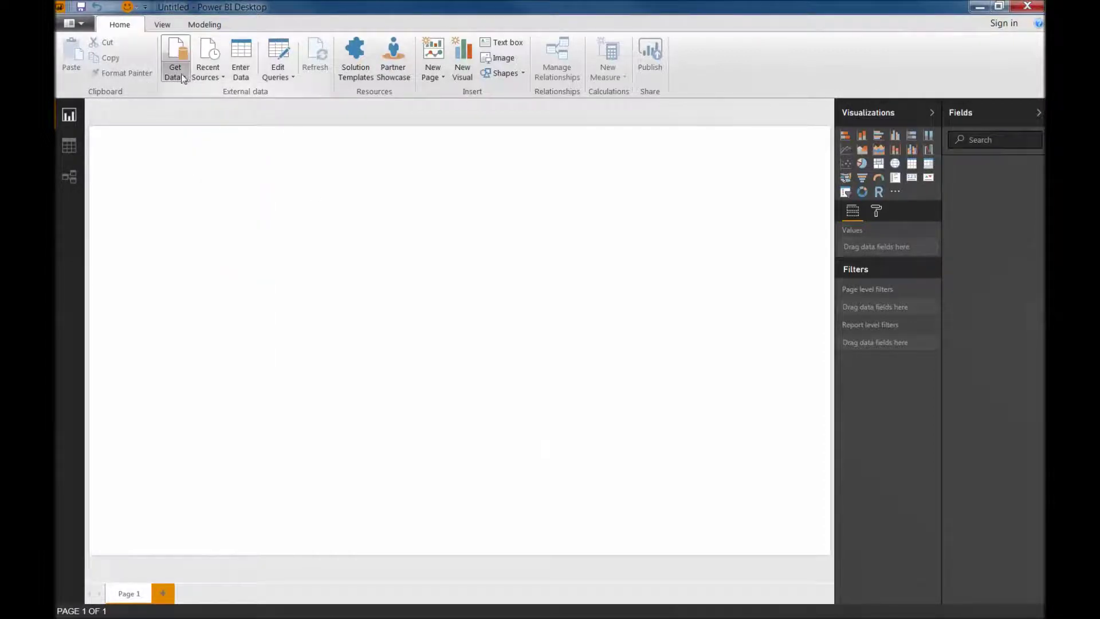
pyautogui.click(183, 77)
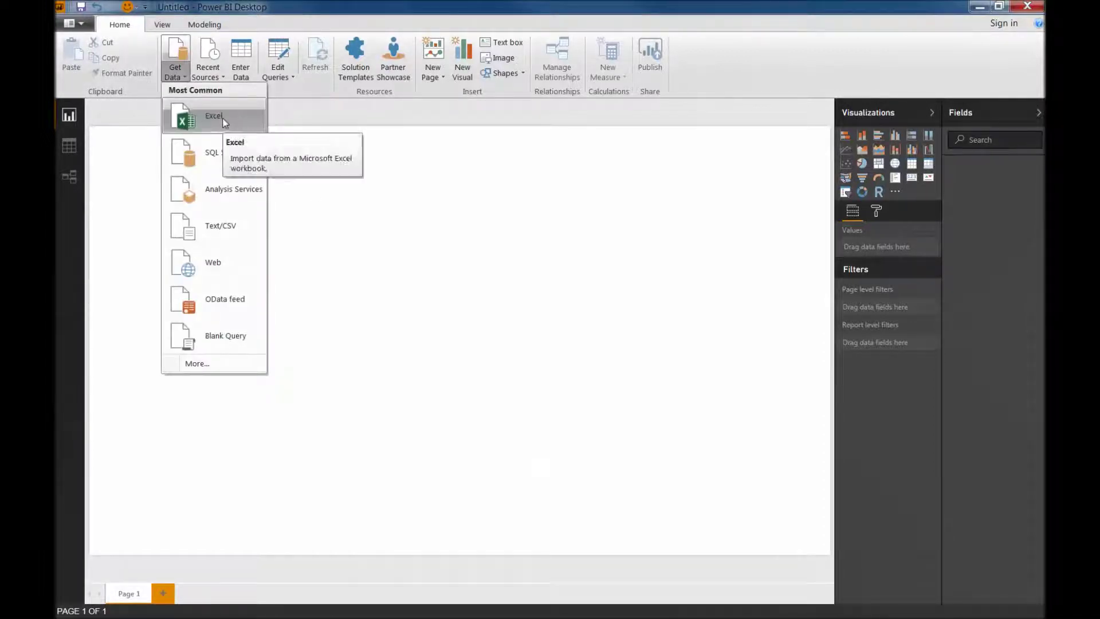
pyautogui.click(175, 72)
pyautogui.click(175, 72)
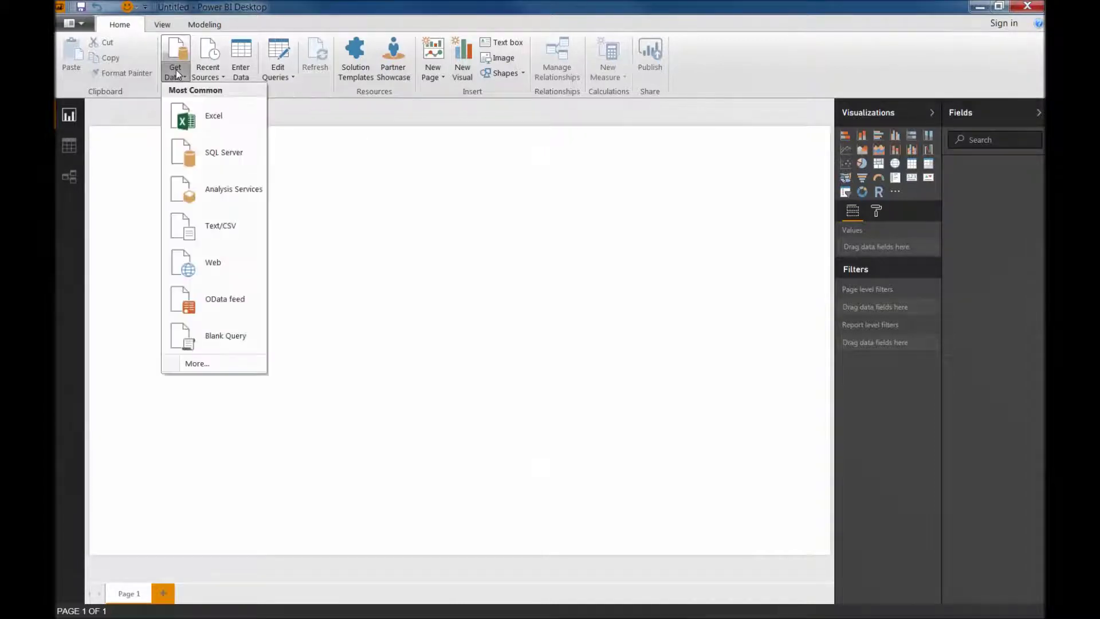
pyautogui.click(211, 119)
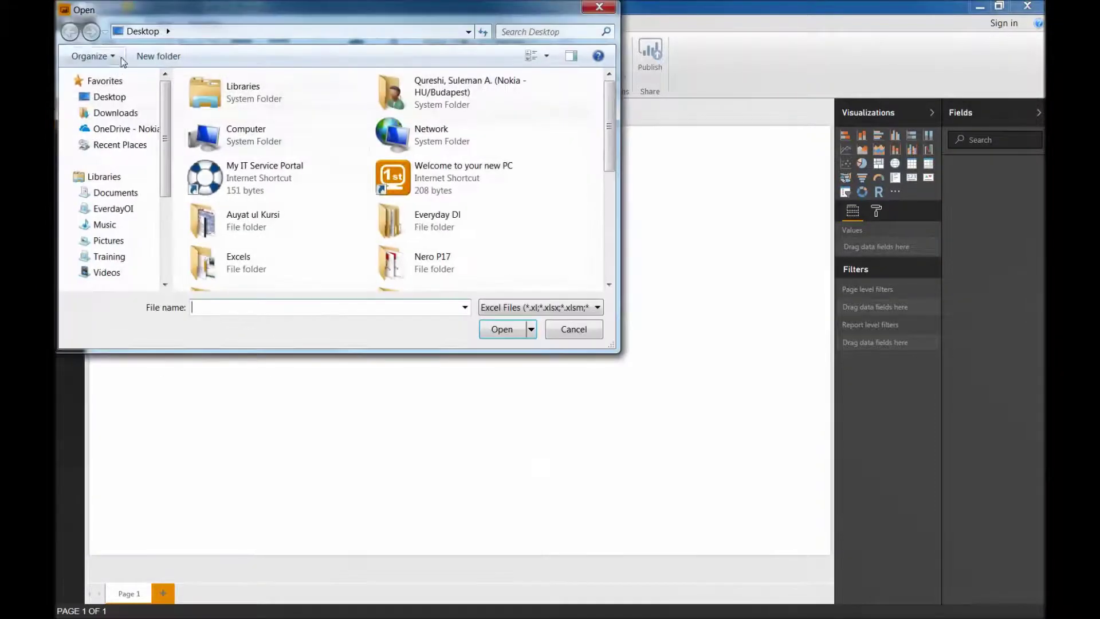
# Browse to EverdayOI > Trainings > P5 2017 > Power BI and open Power BI Weekdays test.xlsx
pyautogui.click(130, 208)
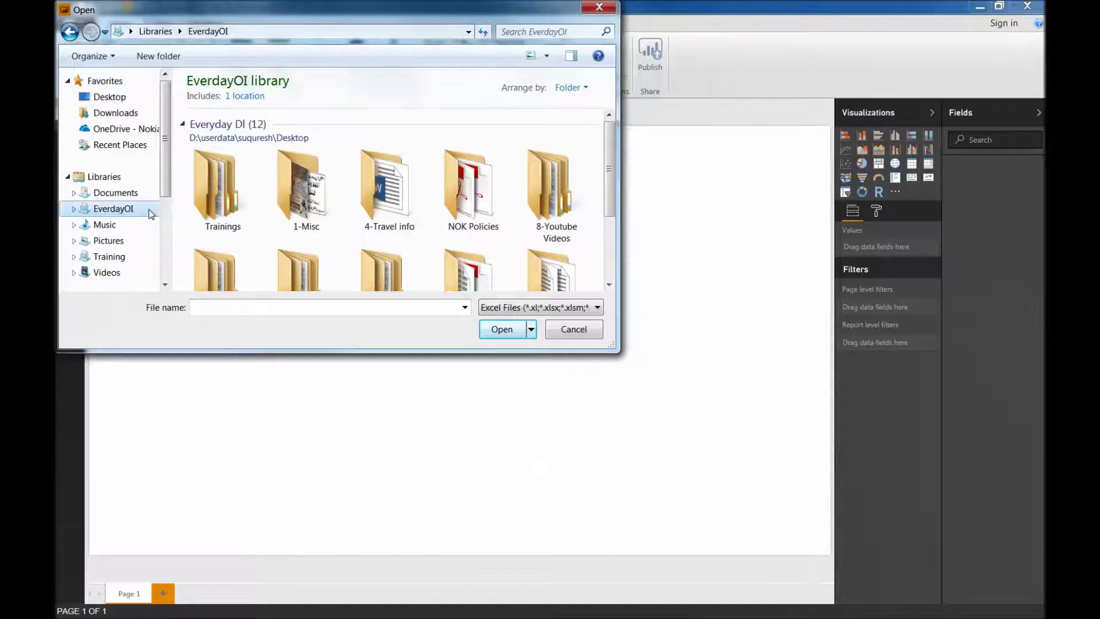
pyautogui.doubleClick(217, 207)
pyautogui.doubleClick(210, 147)
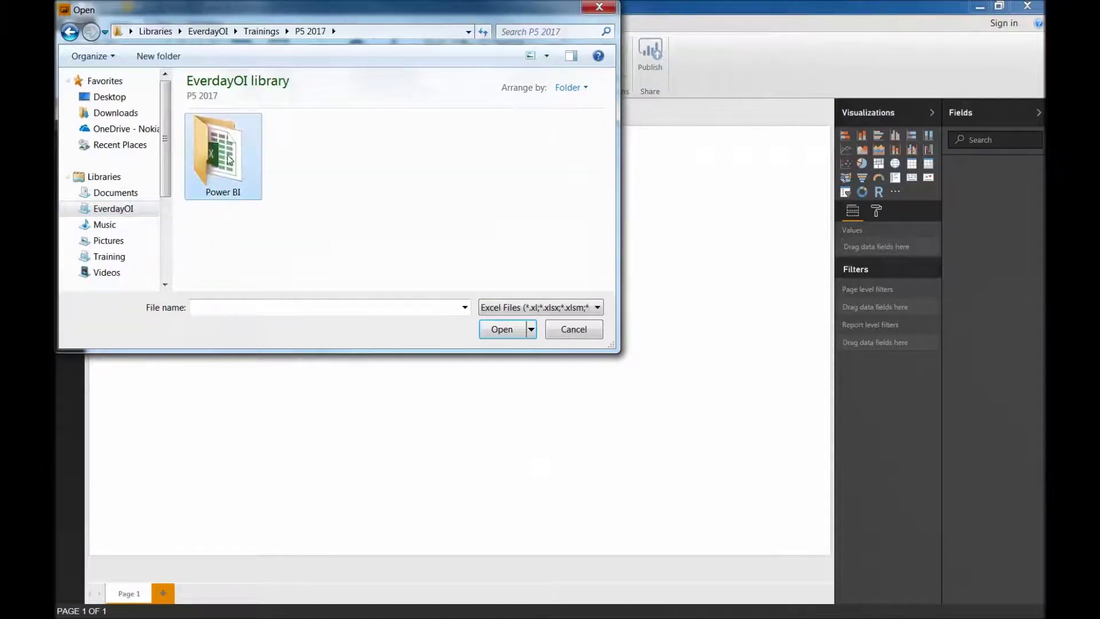
pyautogui.doubleClick(213, 154)
pyautogui.click(215, 157)
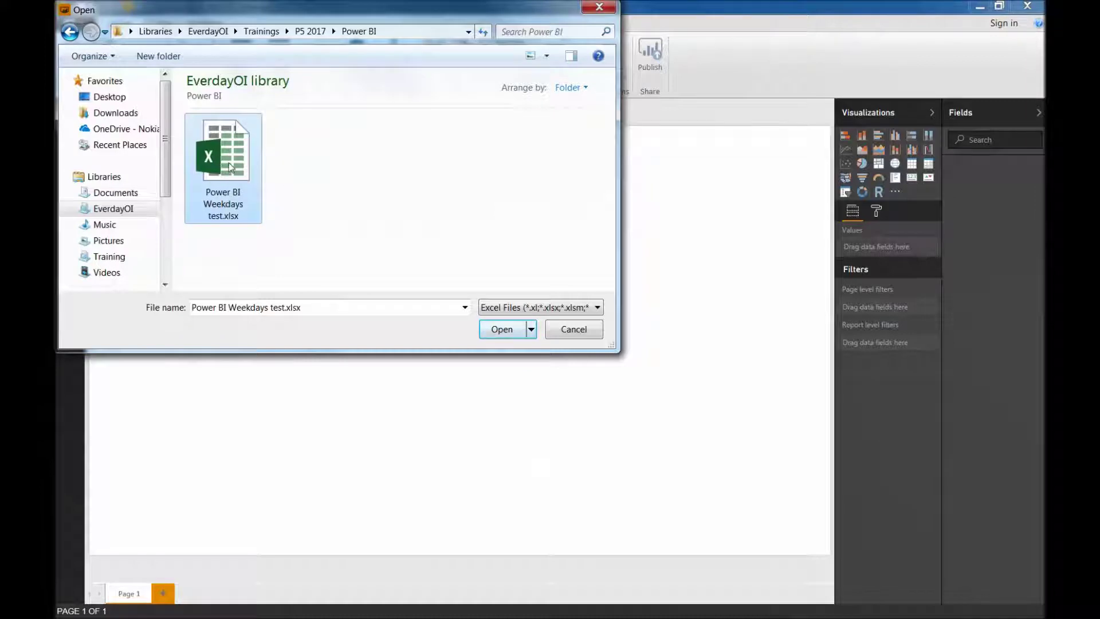
pyautogui.doubleClick(230, 171)
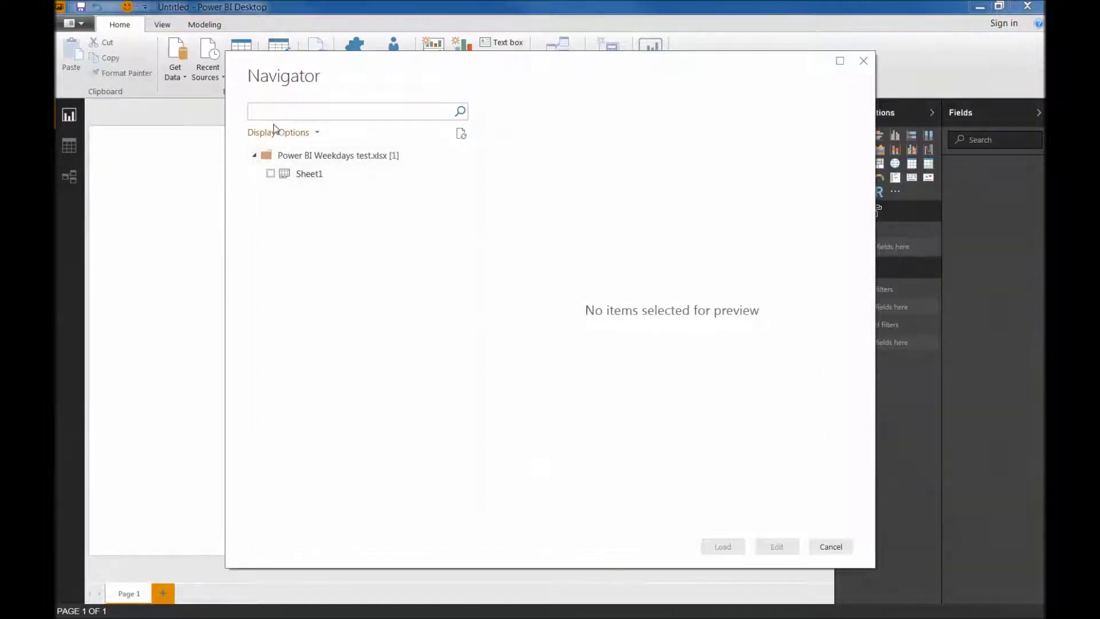
# Tick Sheet1 in the Navigator and load it into the report
pyautogui.click(270, 174)
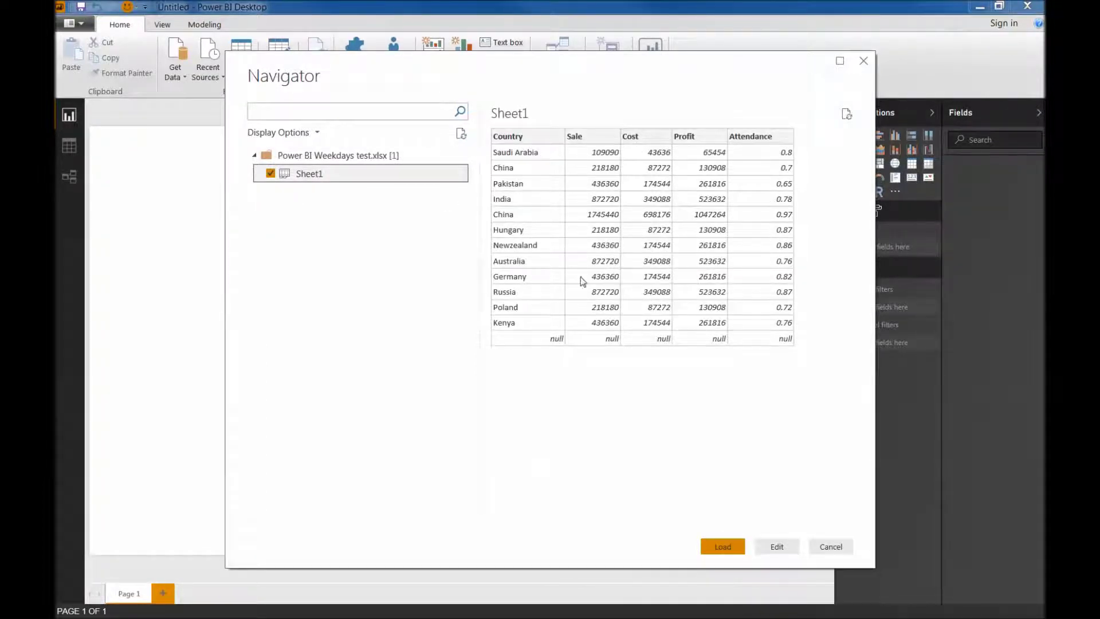
pyautogui.click(713, 545)
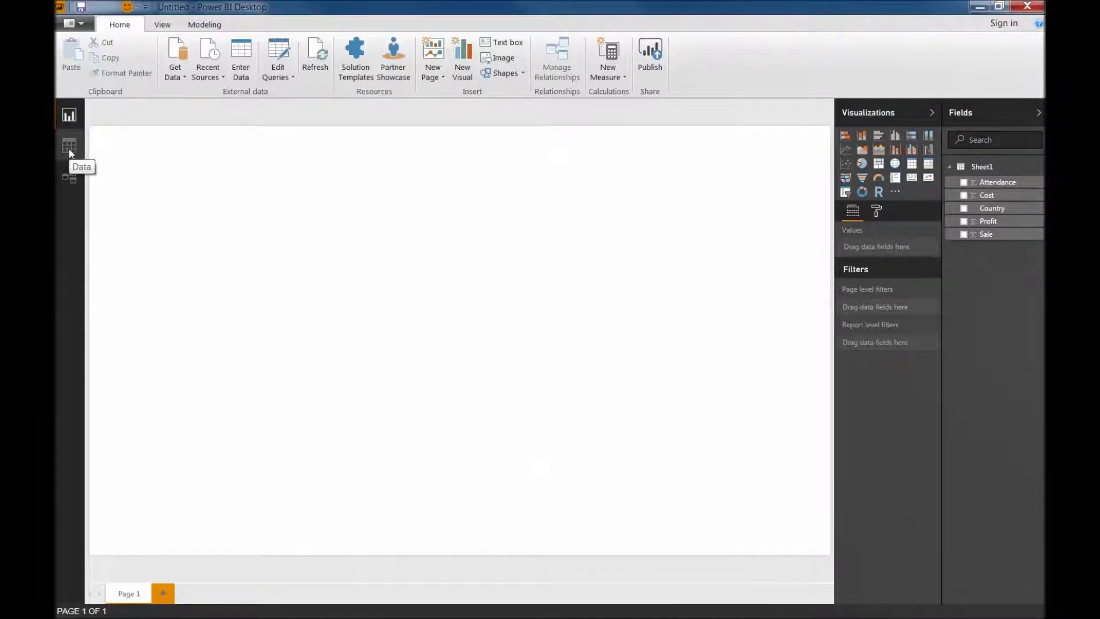
pyautogui.click(69, 149)
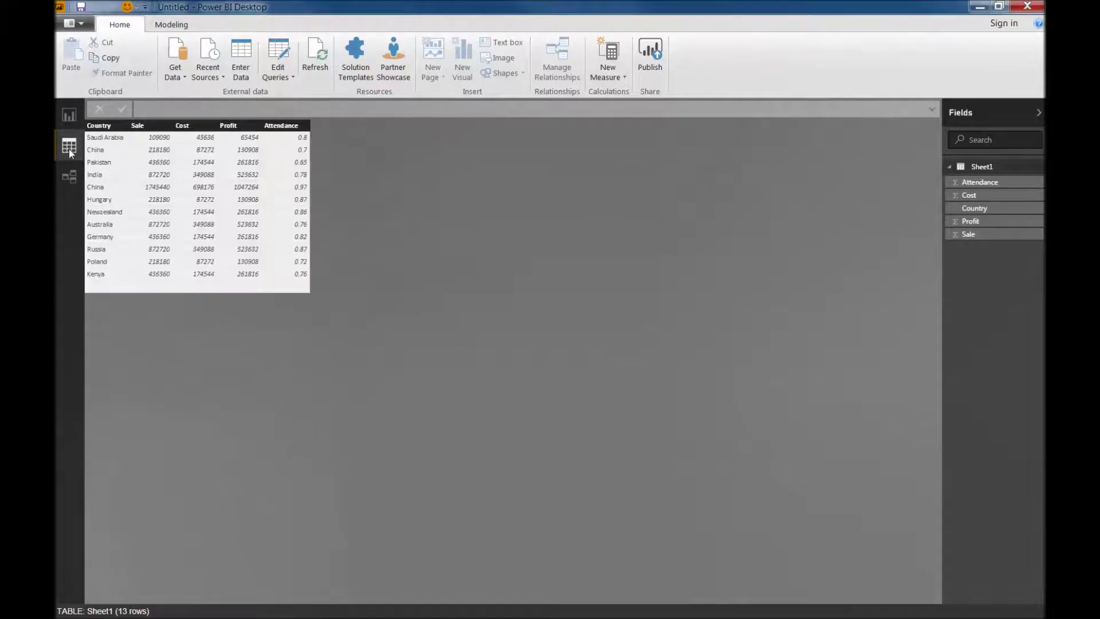
pyautogui.click(67, 179)
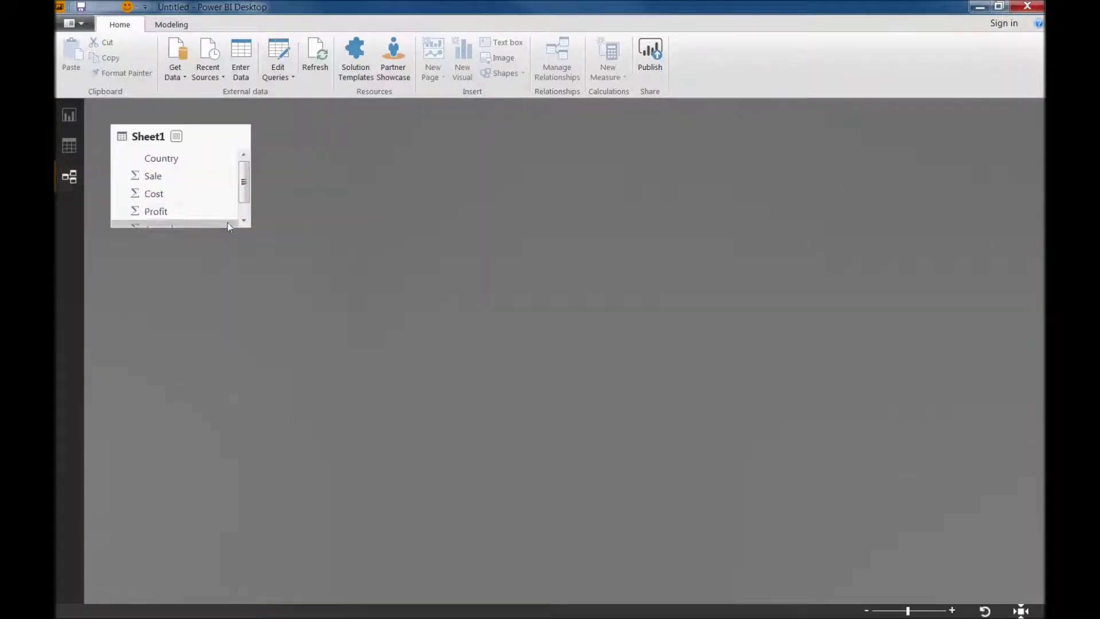
pyautogui.moveTo(250, 227); pyautogui.dragTo(237, 324)
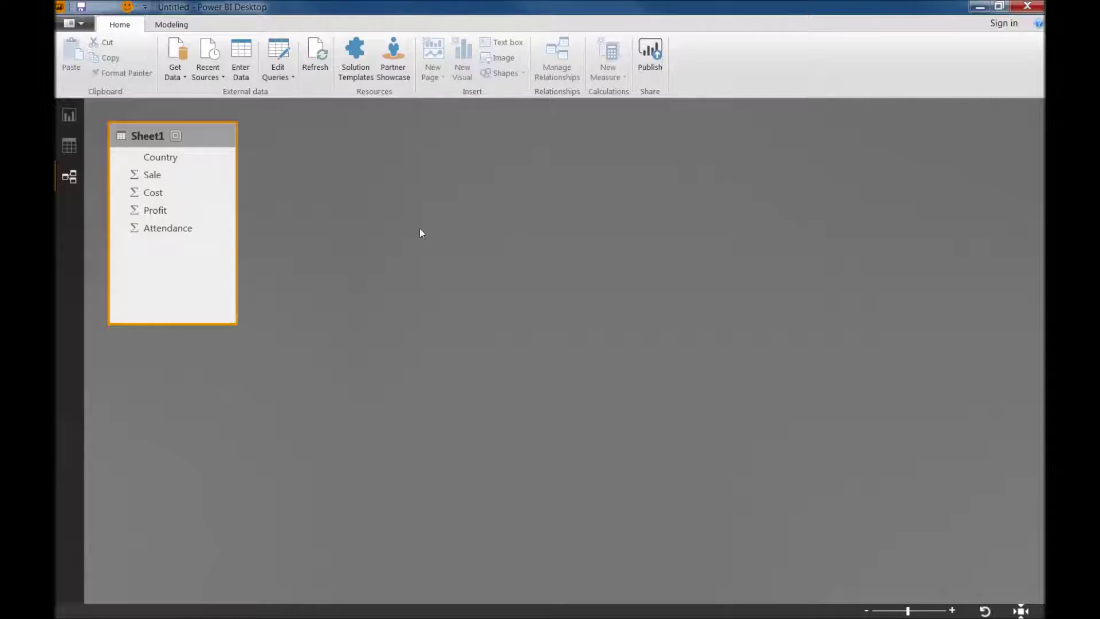
pyautogui.click(69, 114)
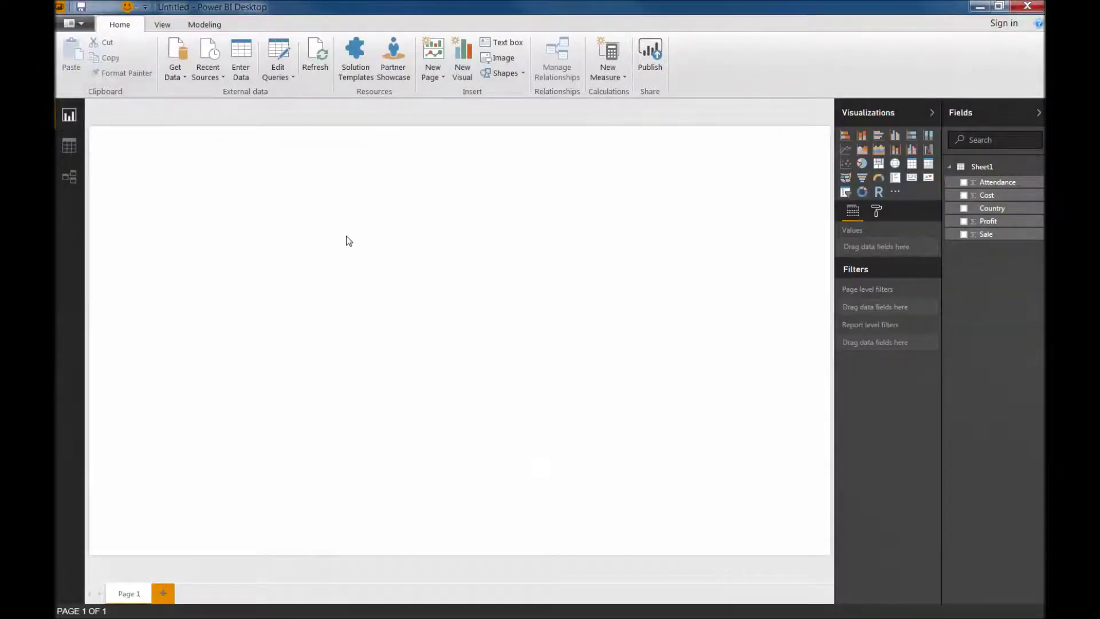
# Create a Sale by Country map from the Country and Sale fields, enlarging and panning it
pyautogui.click(965, 209)
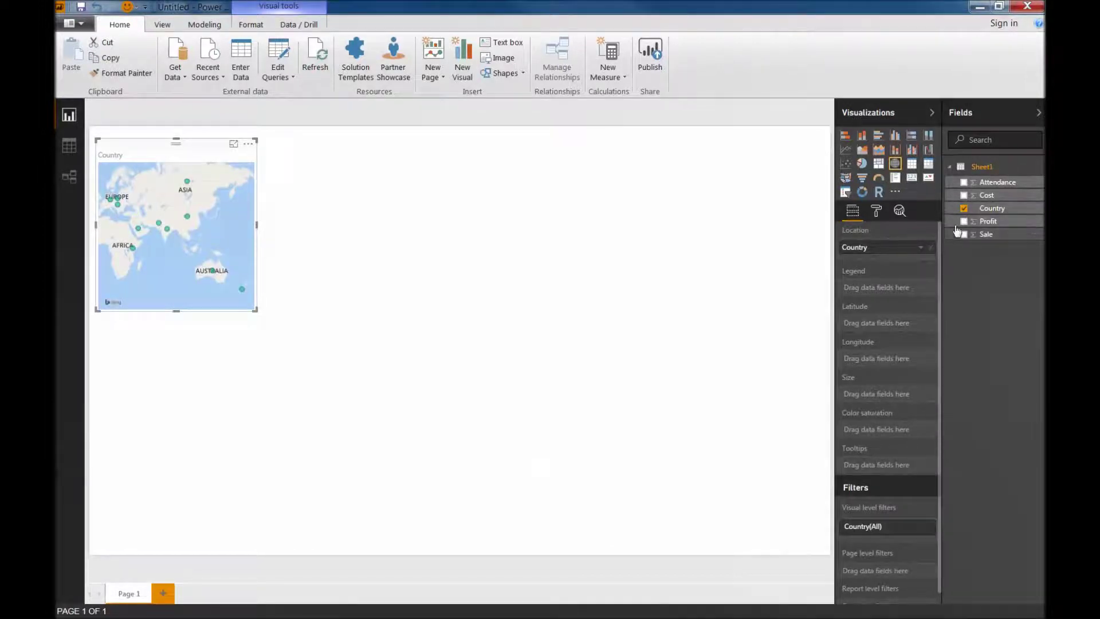
pyautogui.click(963, 234)
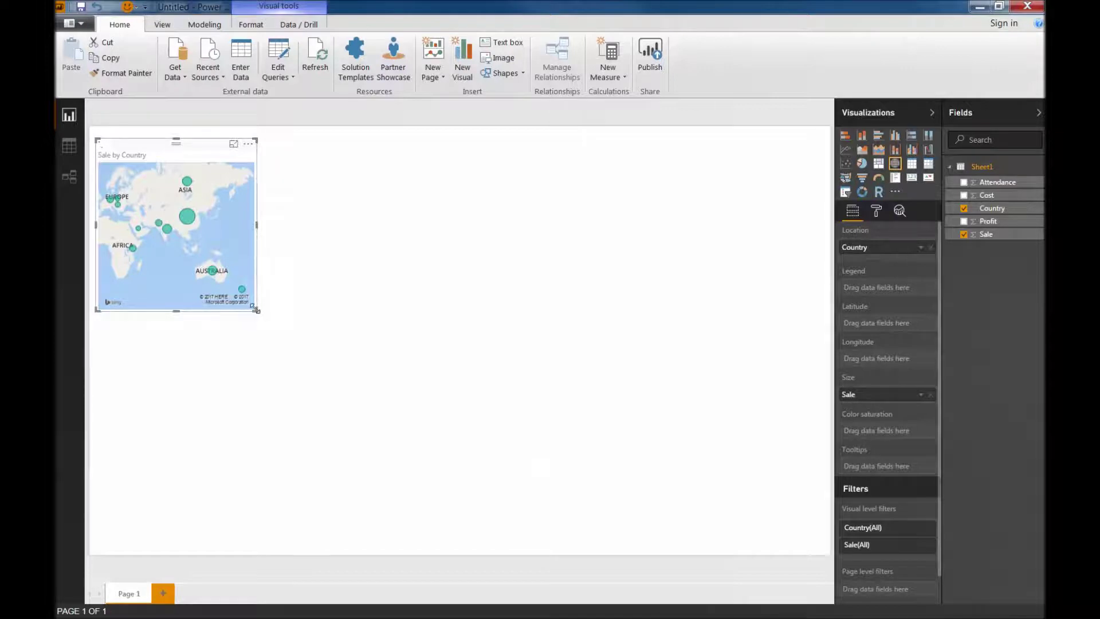
pyautogui.moveTo(255, 309); pyautogui.dragTo(747, 453)
pyautogui.moveTo(523, 287); pyautogui.dragTo(572, 337)
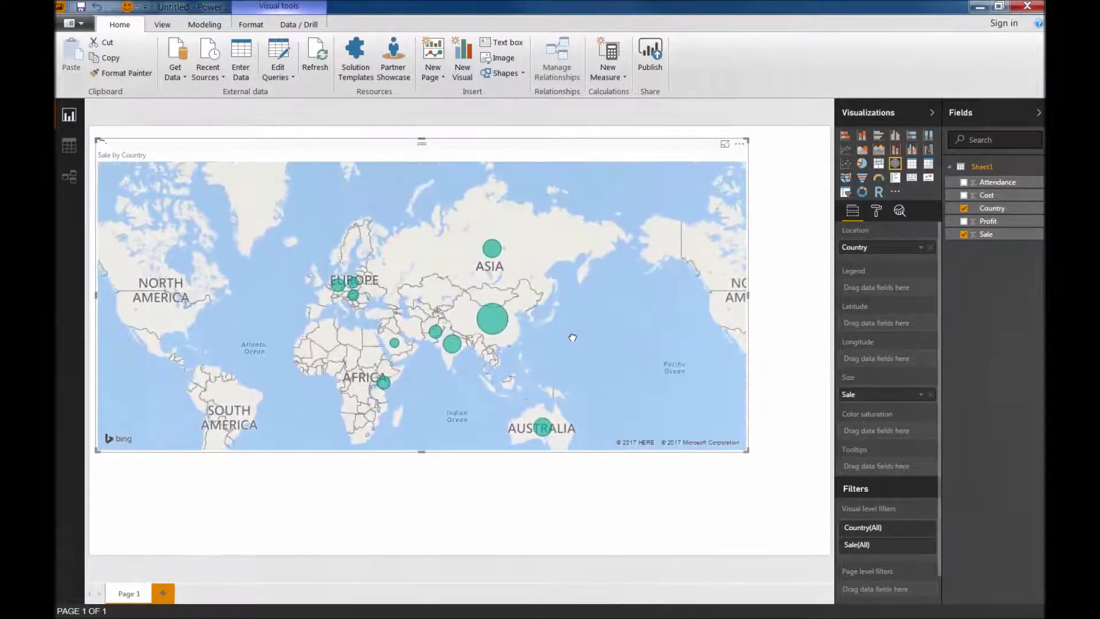
pyautogui.scroll(-5, 572, 338)
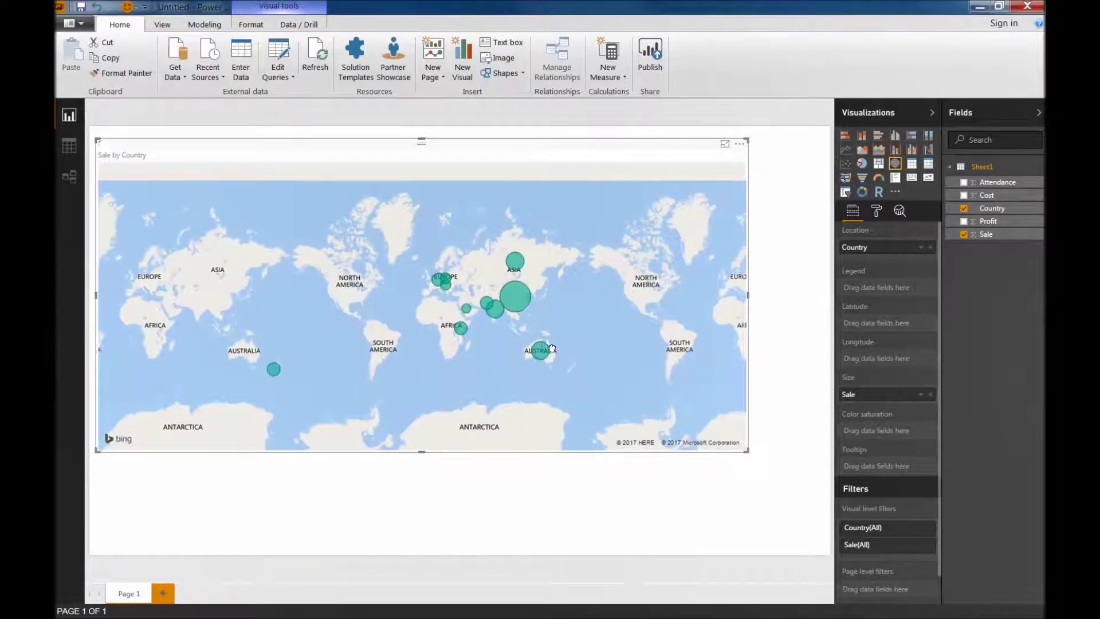
pyautogui.moveTo(551, 348); pyautogui.dragTo(539, 346)
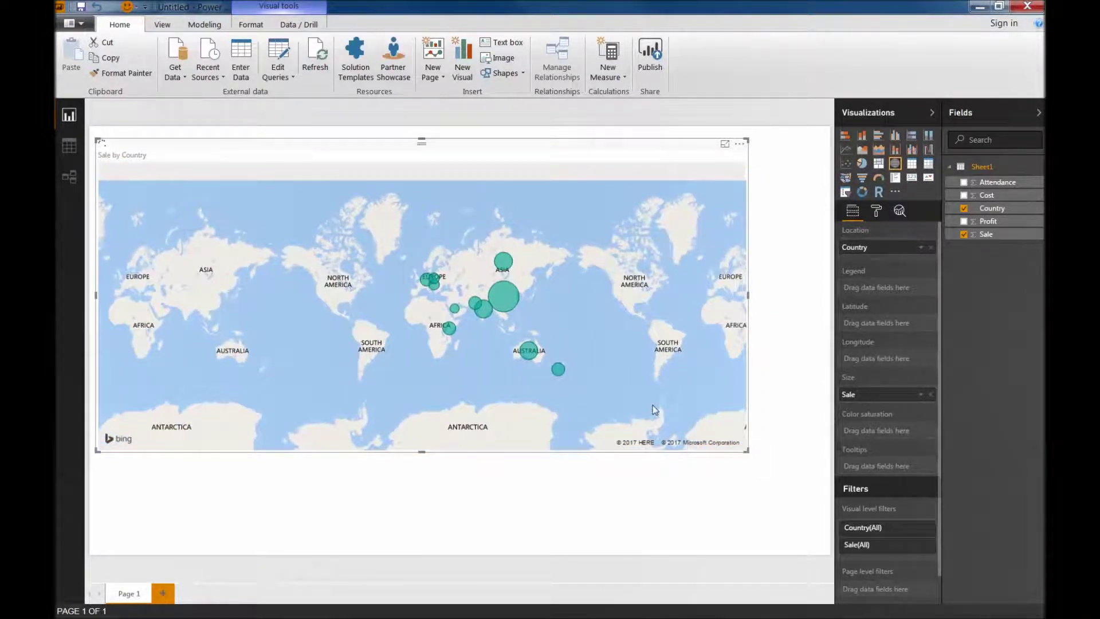
# Shrink the map to a small tile at the top-left and reselect it
pyautogui.moveTo(746, 451); pyautogui.dragTo(251, 279)
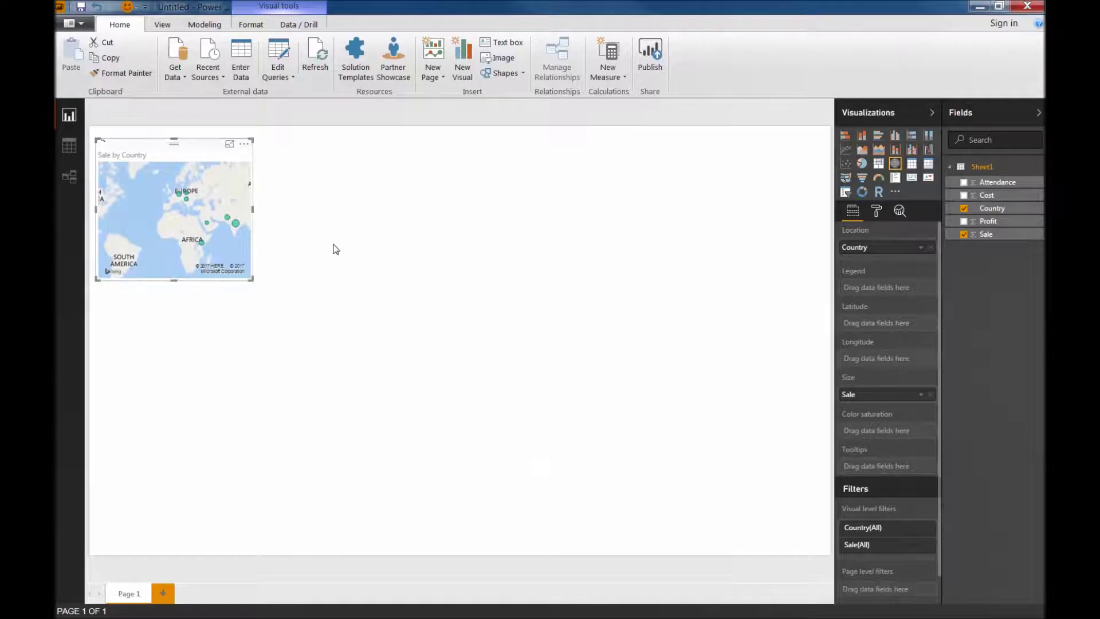
pyautogui.click(376, 151)
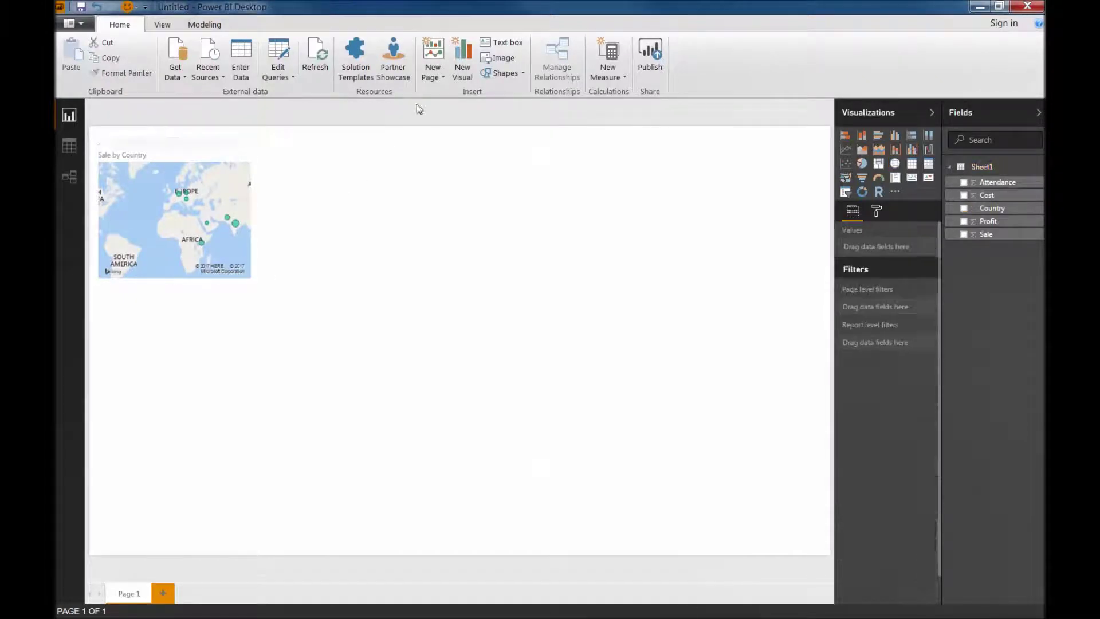
pyautogui.click(251, 280)
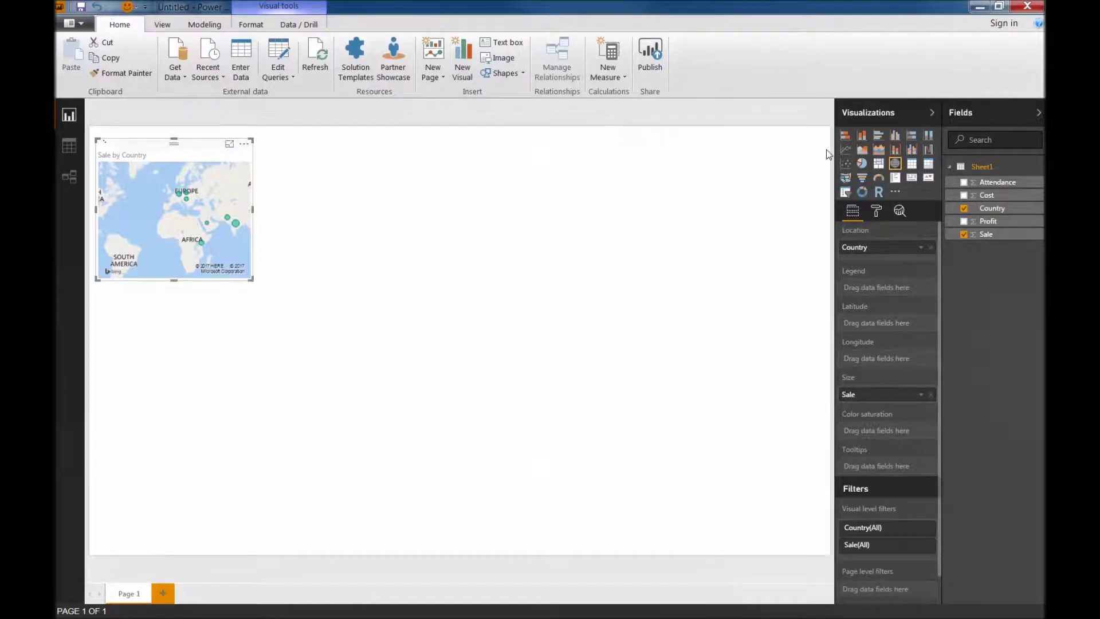
# Convert the map to a clustered bar chart of Sale per Country and adjust its width
pyautogui.click(849, 138)
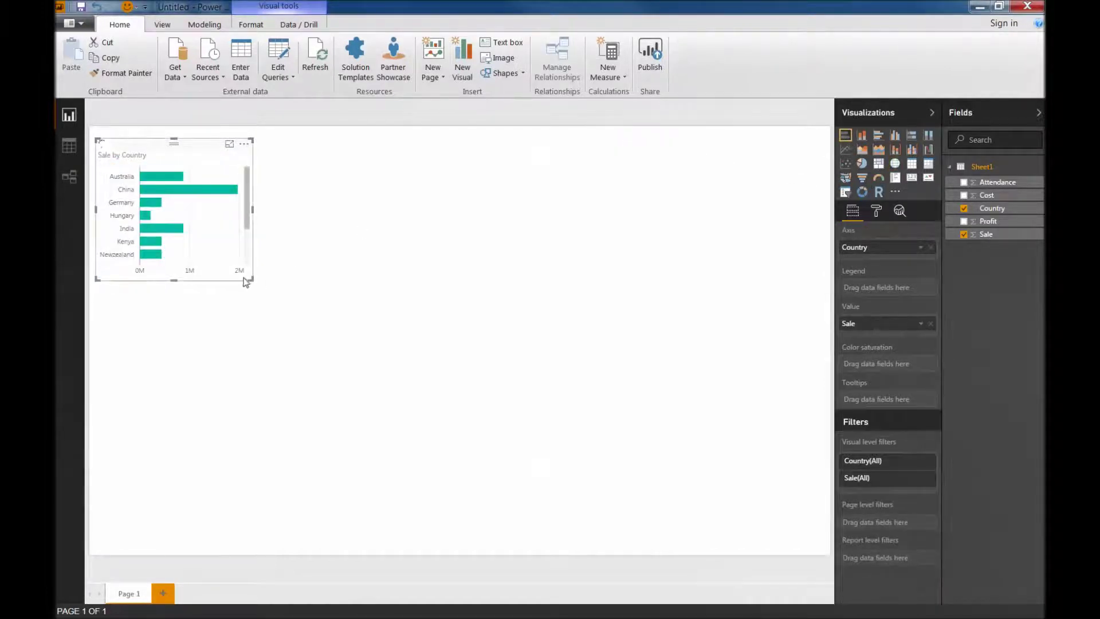
pyautogui.moveTo(251, 280); pyautogui.dragTo(320, 290)
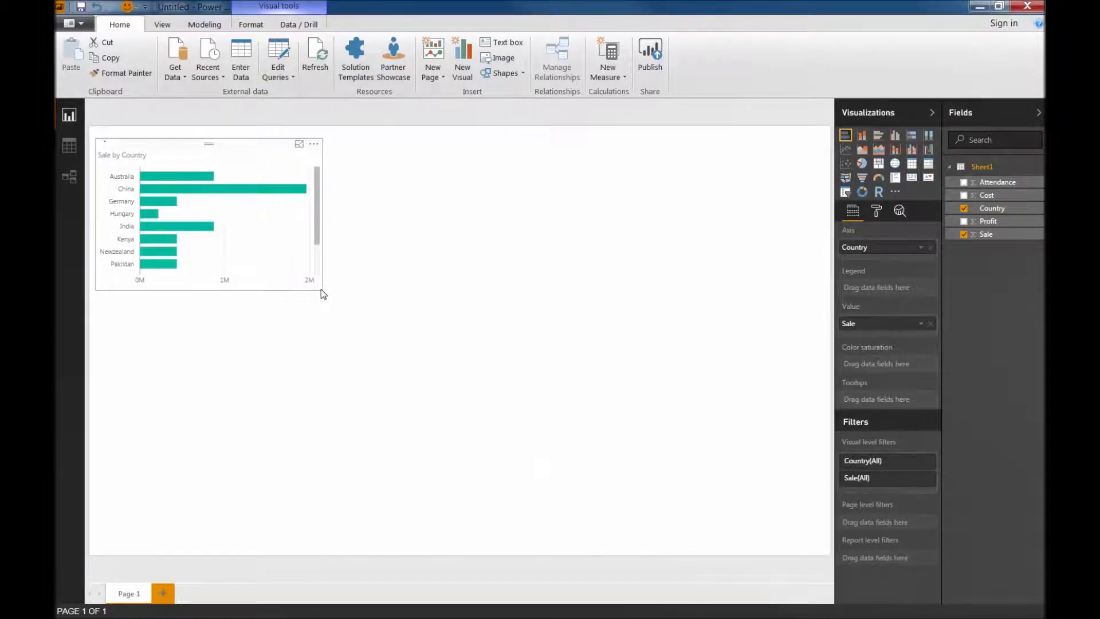
pyautogui.moveTo(320, 294); pyautogui.dragTo(293, 288)
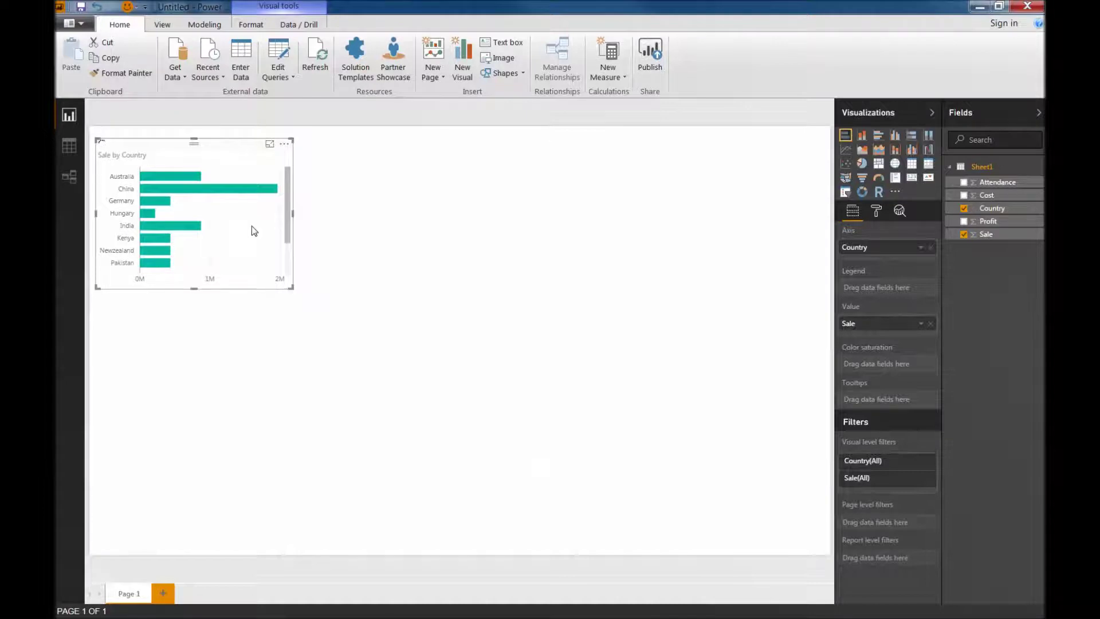
# Add a blank column chart and place it beside the Sale bar chart
pyautogui.click(462, 65)
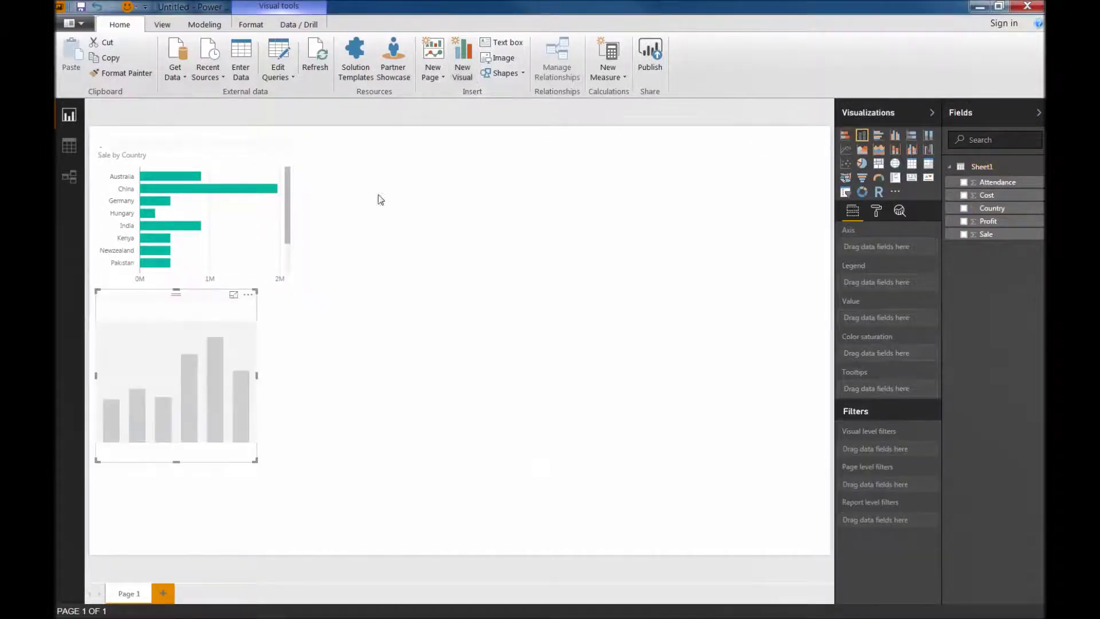
pyautogui.moveTo(207, 297); pyautogui.dragTo(410, 125)
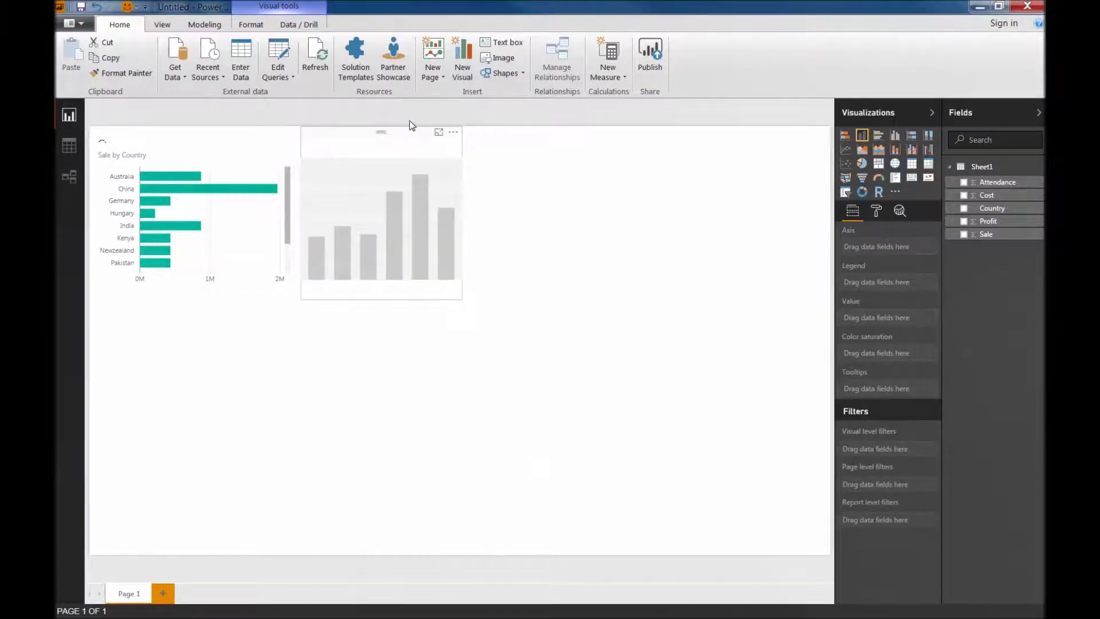
pyautogui.click(411, 125)
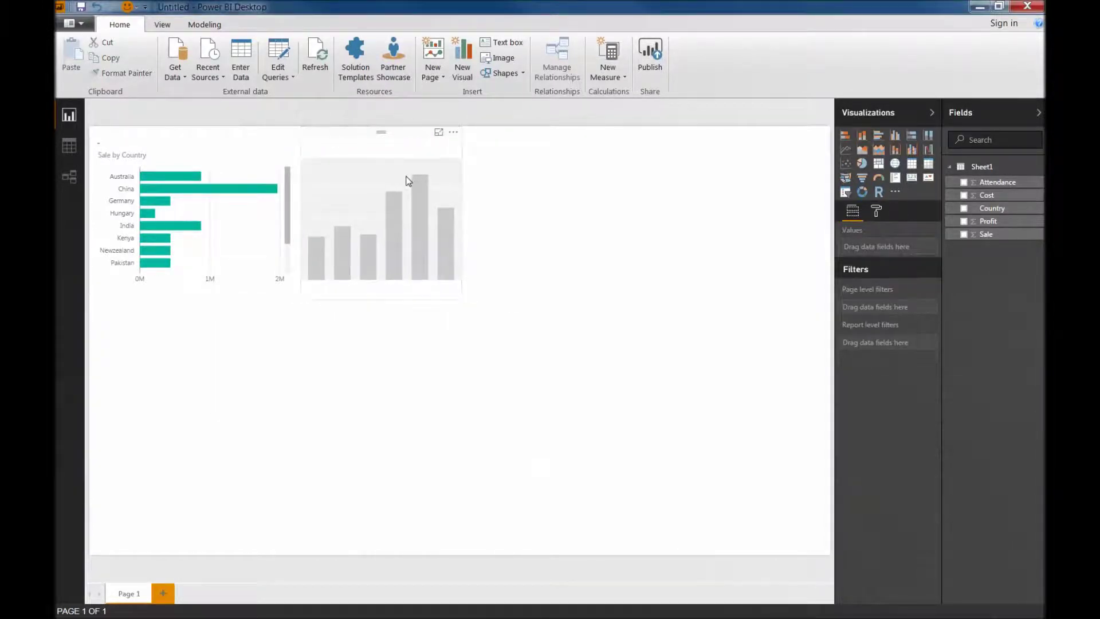
pyautogui.click(408, 181)
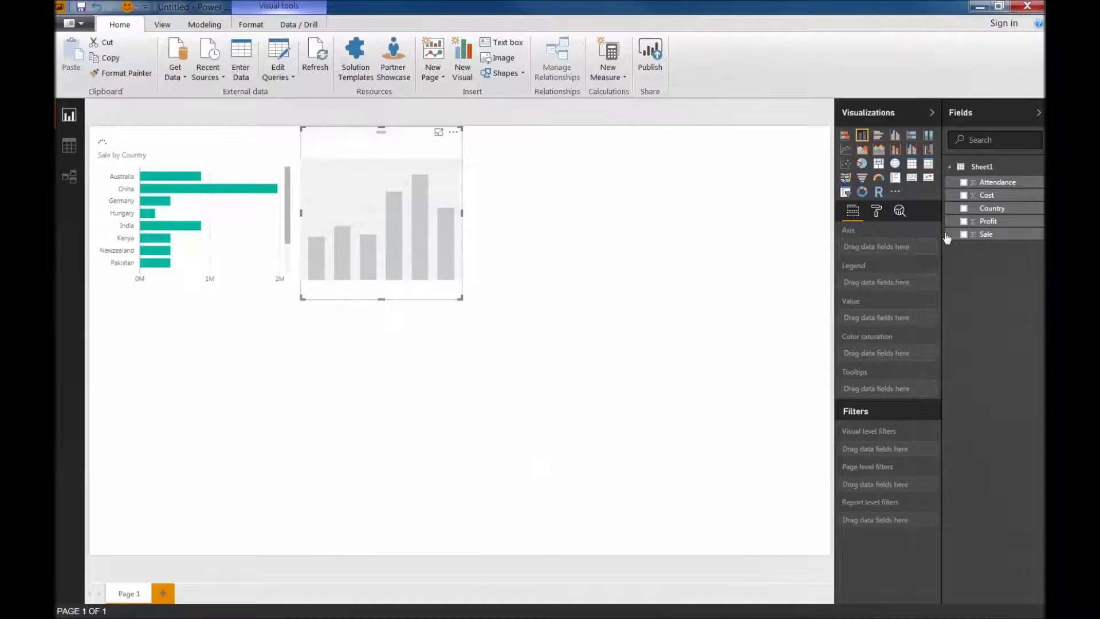
# Plot Cost by Country in the new chart, keeping the column chart type
pyautogui.click(964, 208)
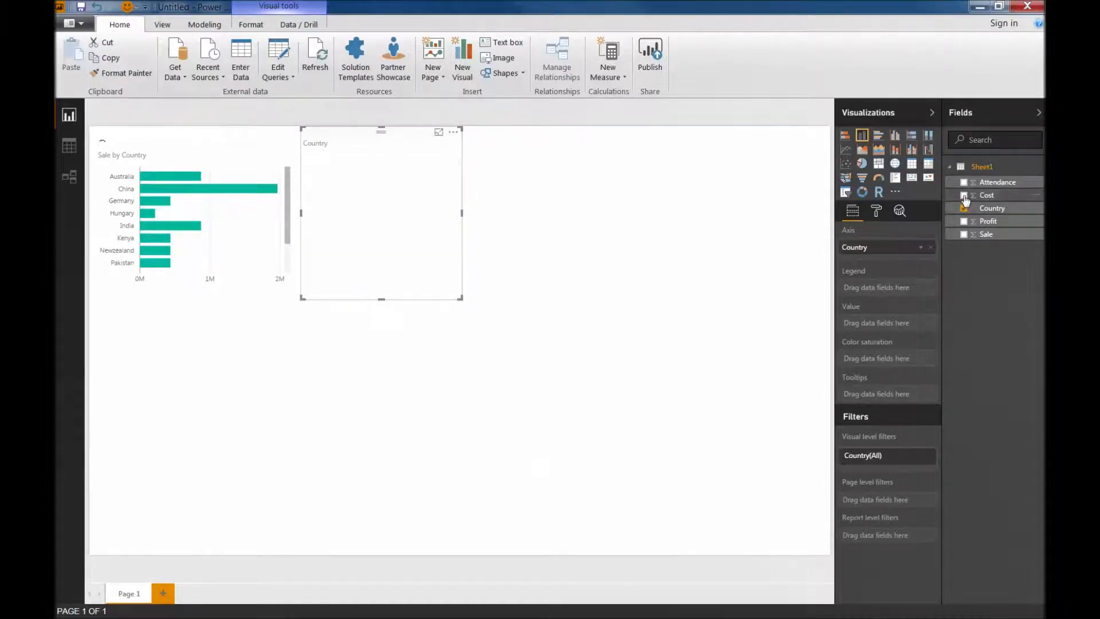
pyautogui.click(964, 195)
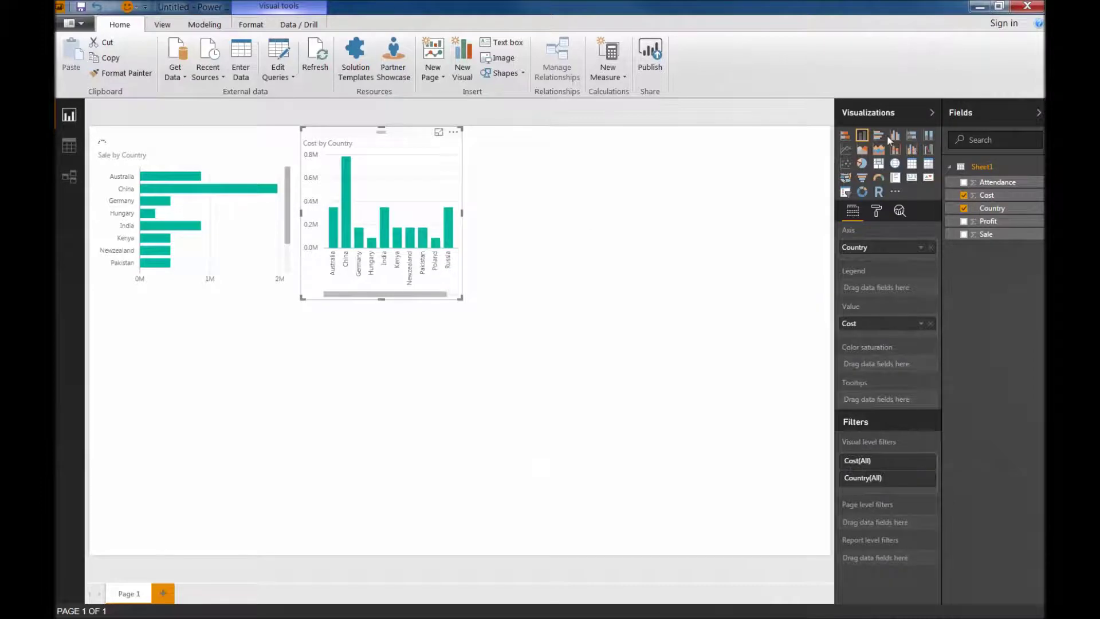
pyautogui.click(911, 136)
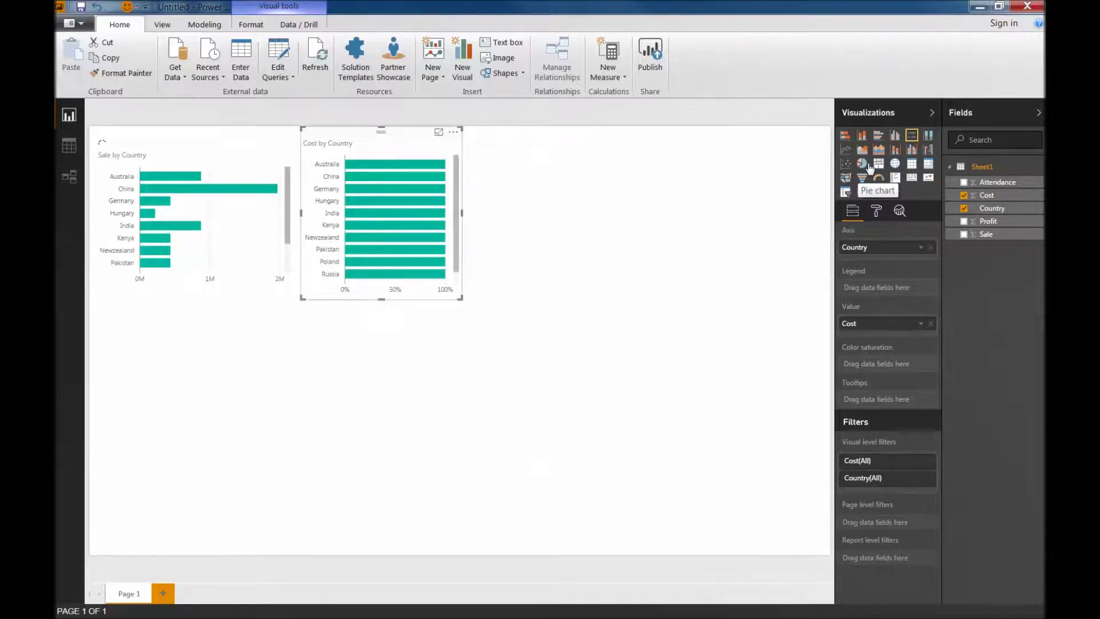
pyautogui.click(864, 139)
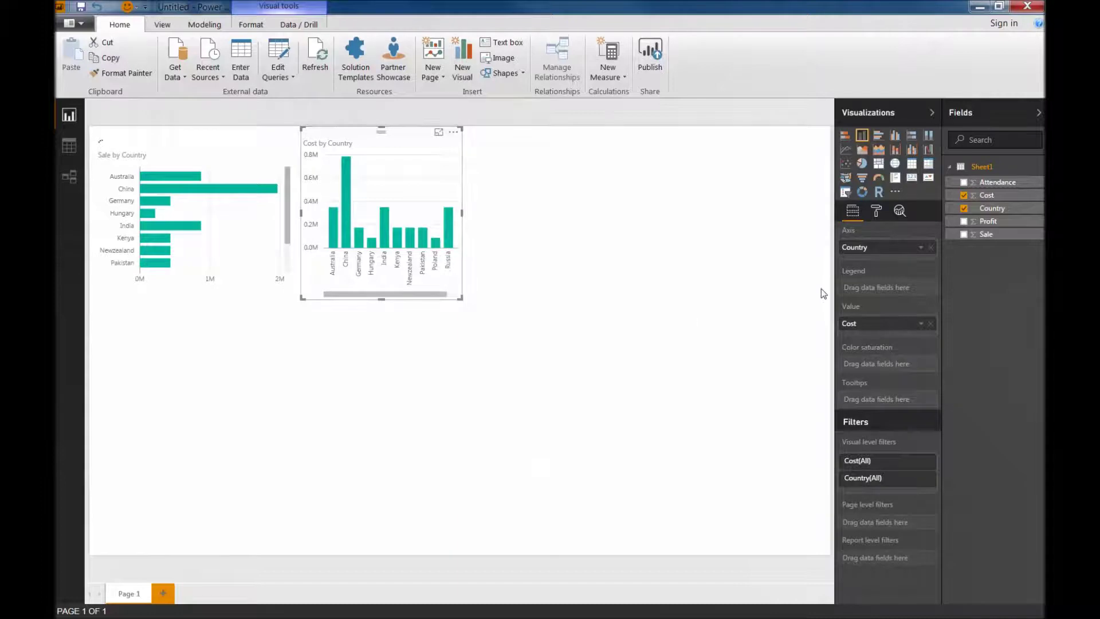
# Set the Cost by Country chart's default data colour to red
pyautogui.click(874, 211)
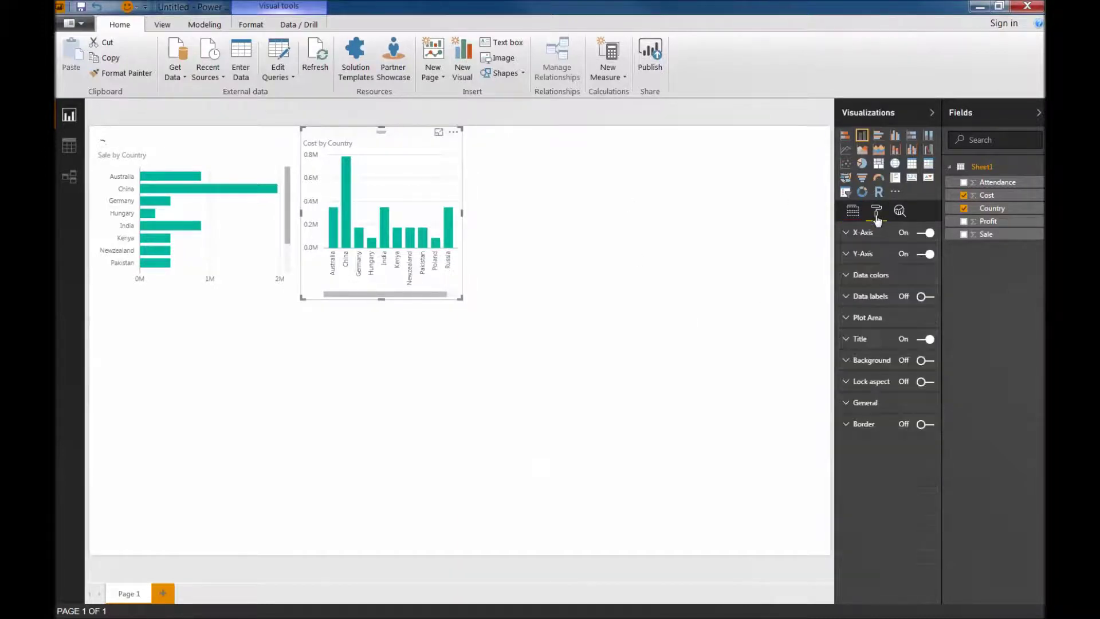
pyautogui.click(869, 279)
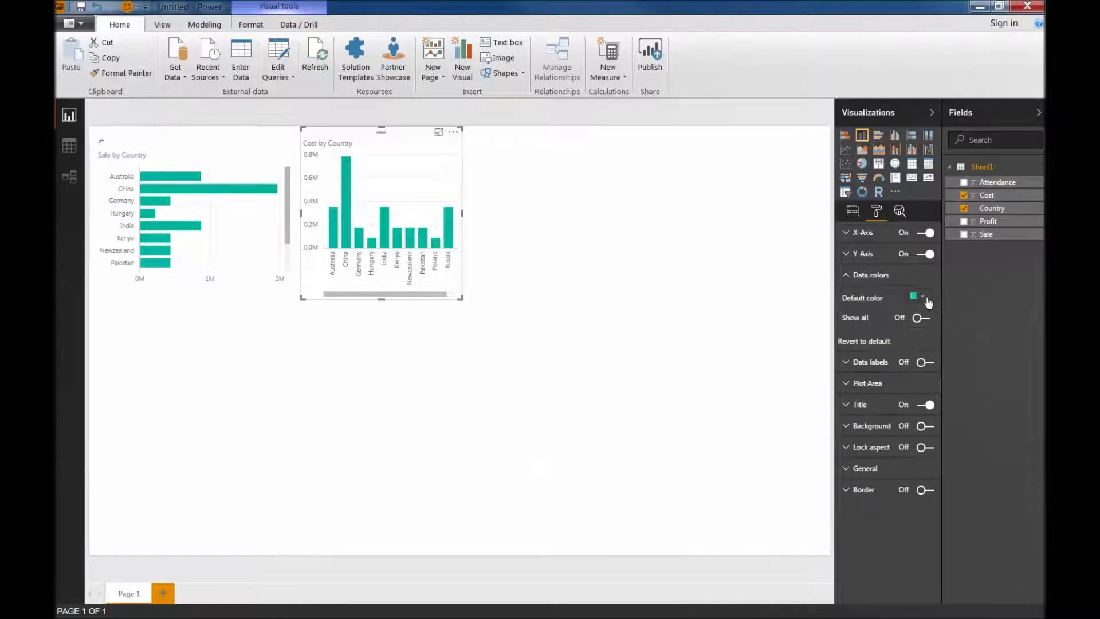
pyautogui.click(922, 297)
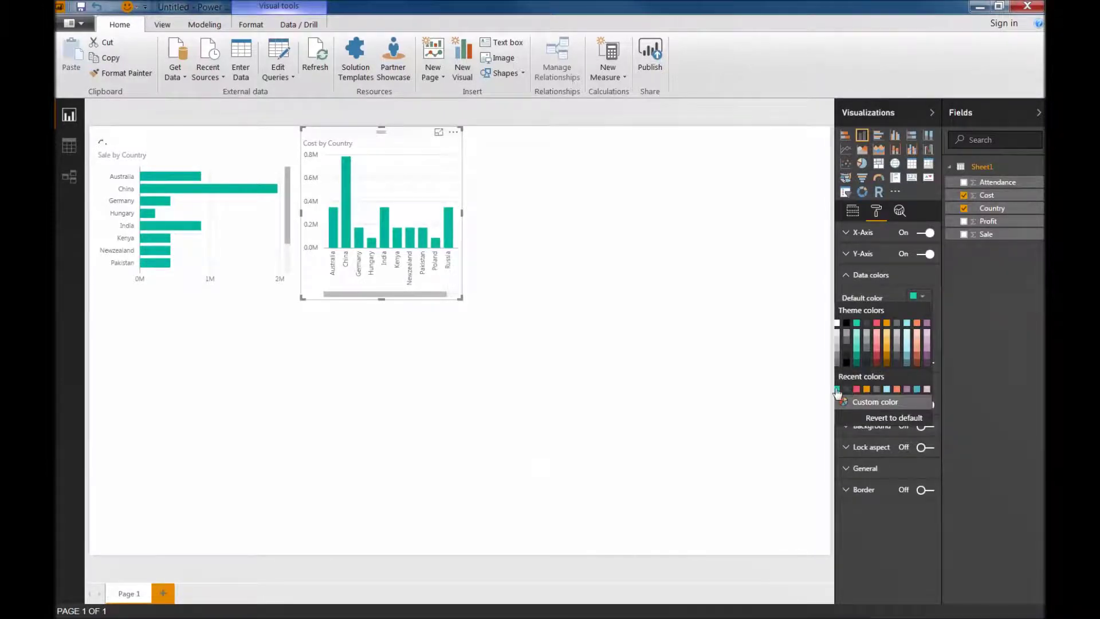
pyautogui.click(859, 391)
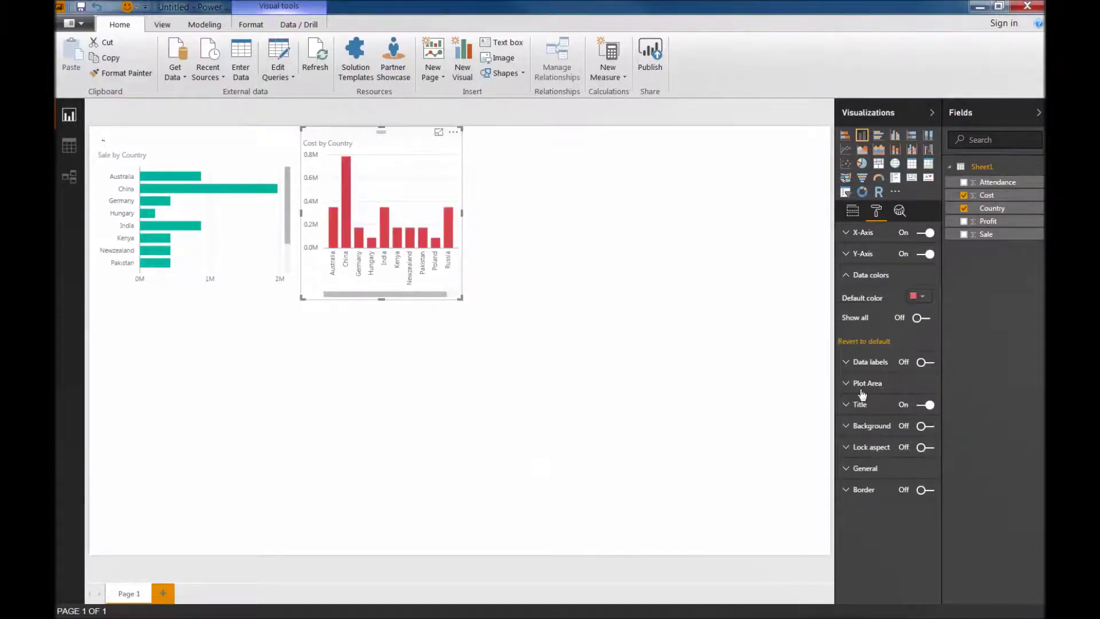
pyautogui.click(577, 243)
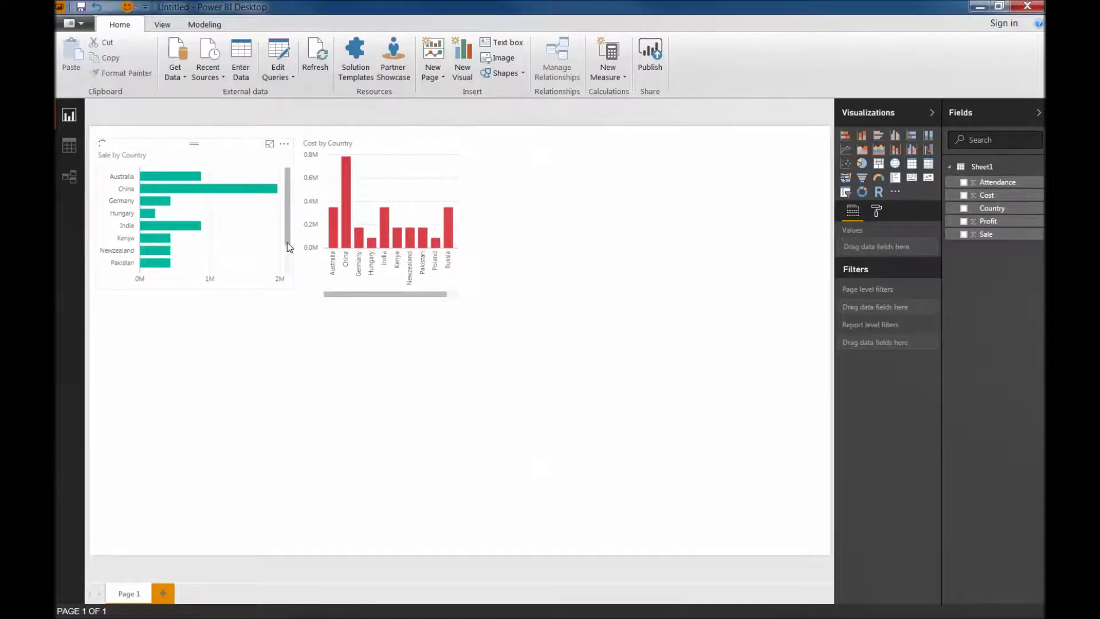
# Stretch the Sale and Cost charts taller so Poland, Russia and Saudi Arabia appear
pyautogui.click(290, 283)
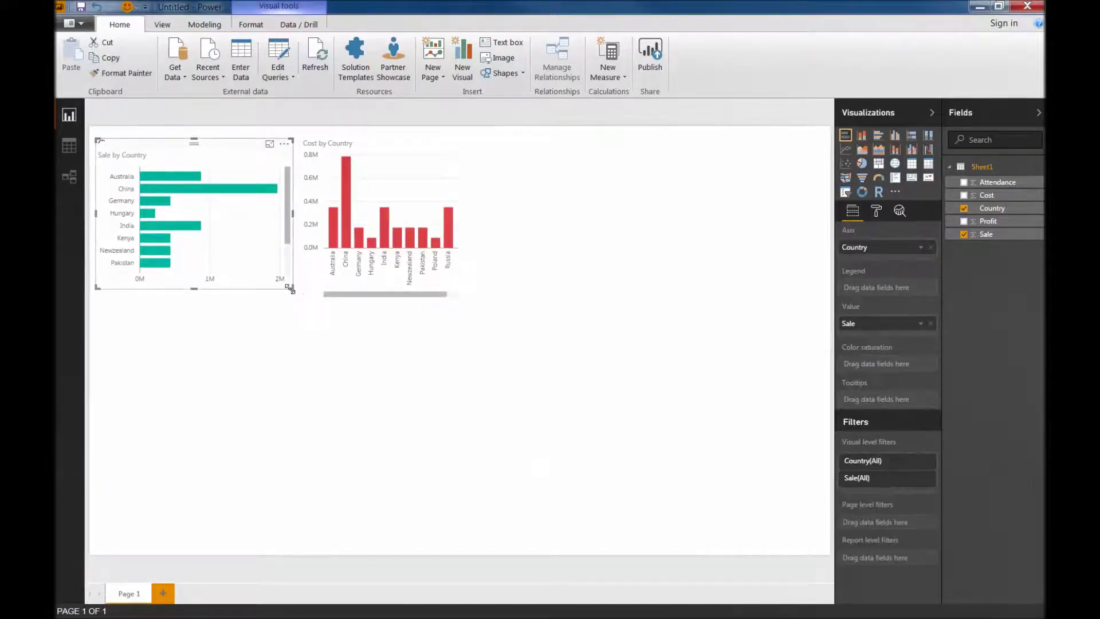
pyautogui.moveTo(295, 289); pyautogui.dragTo(285, 325)
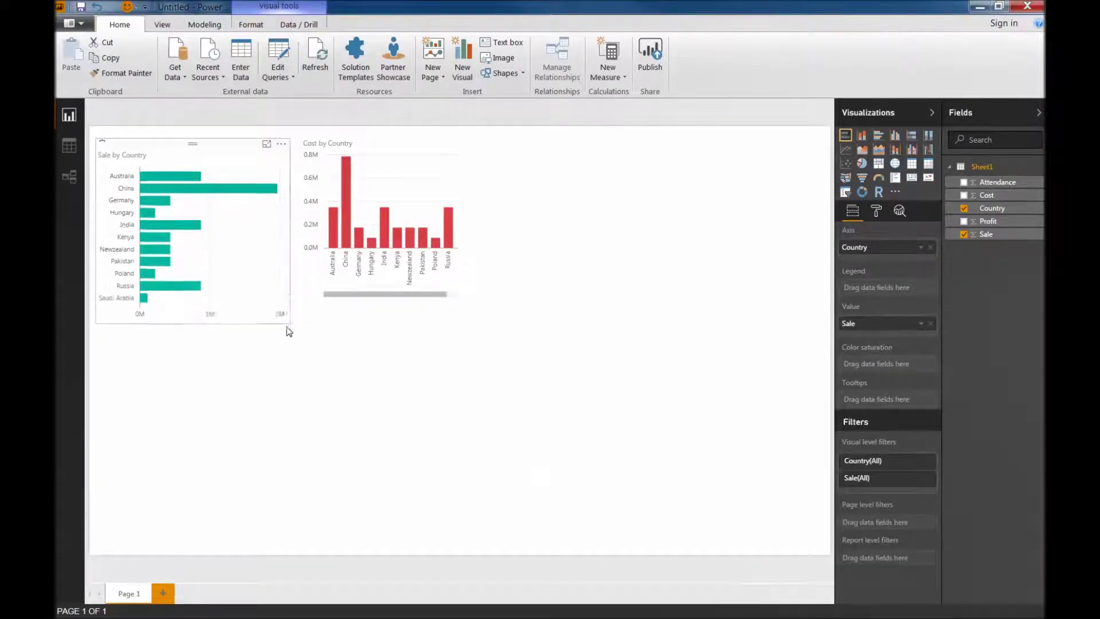
pyautogui.click(395, 286)
pyautogui.moveTo(382, 299); pyautogui.dragTo(379, 328)
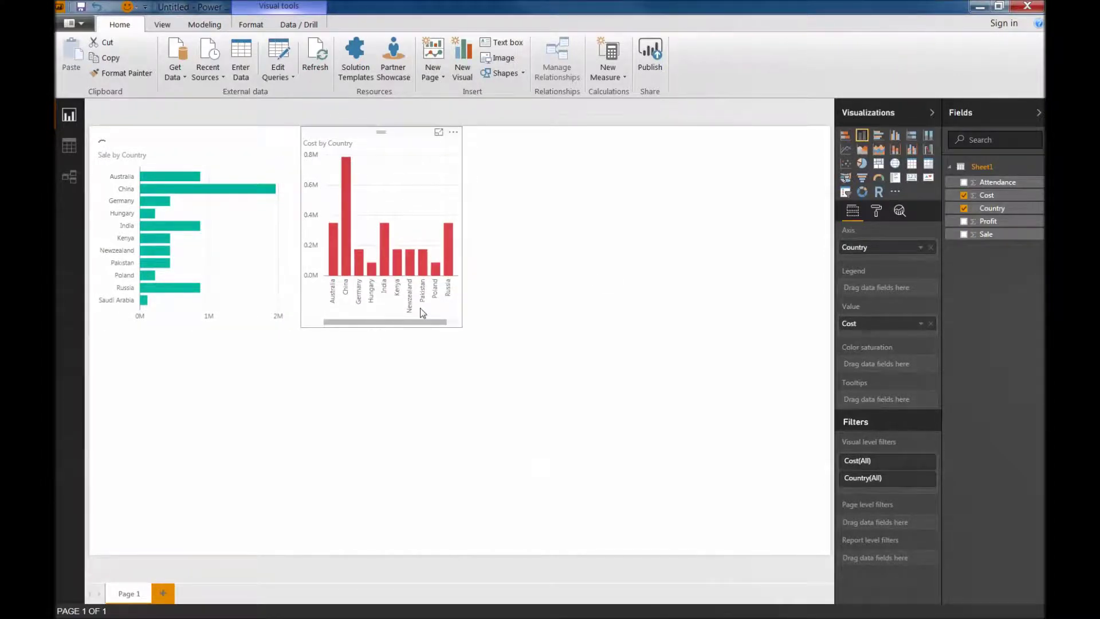
pyautogui.click(467, 263)
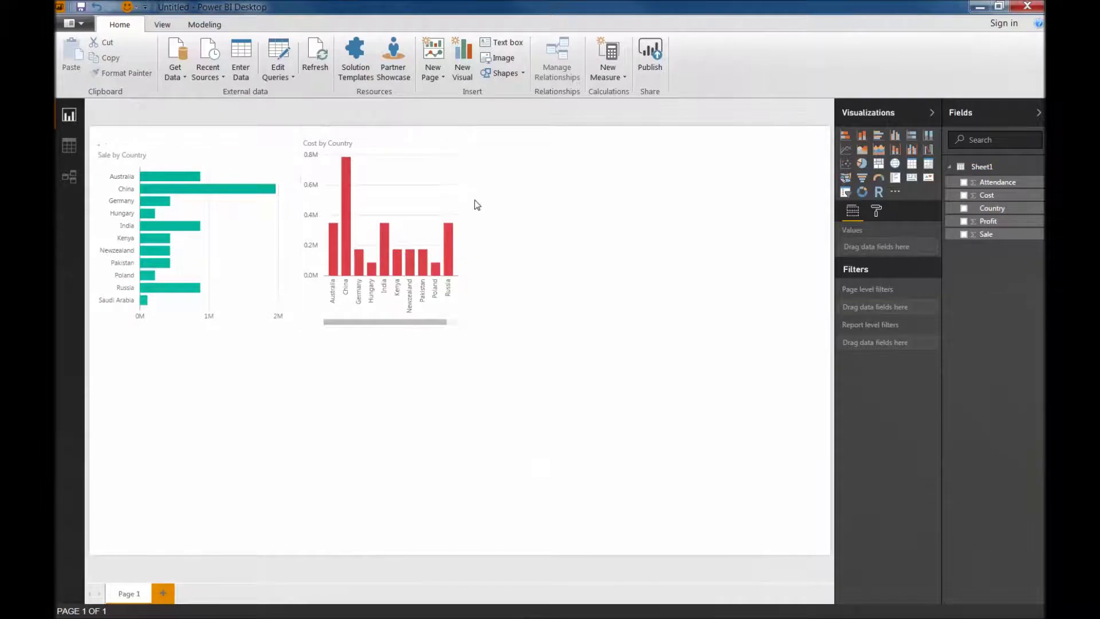
# Add a new chart of Profit by Country beside the Cost chart
pyautogui.click(462, 69)
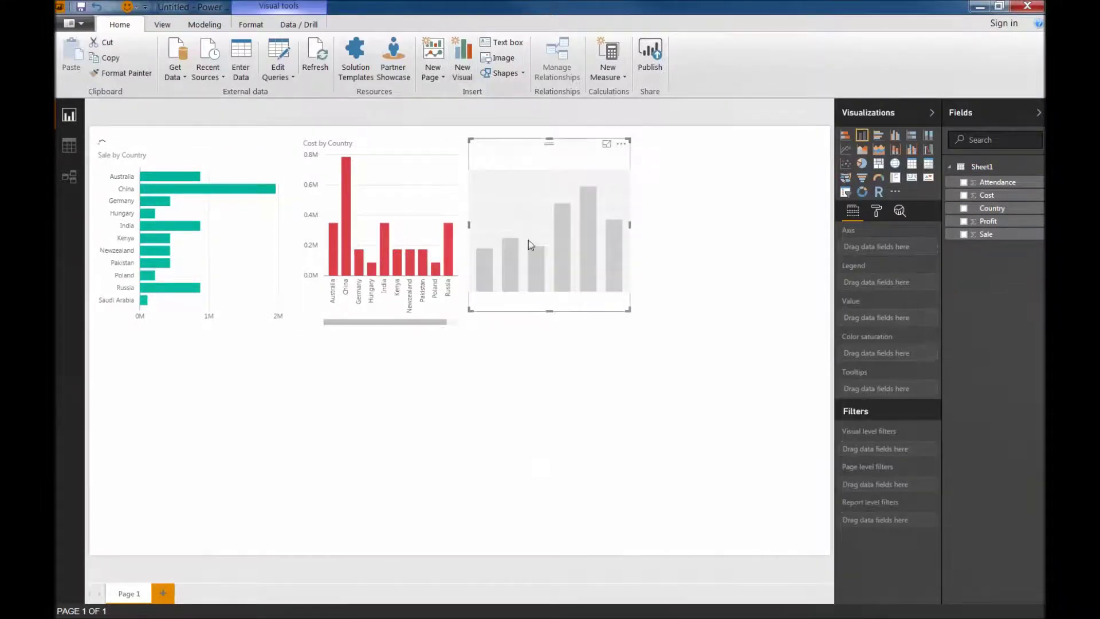
pyautogui.moveTo(626, 307); pyautogui.dragTo(634, 328)
pyautogui.click(965, 209)
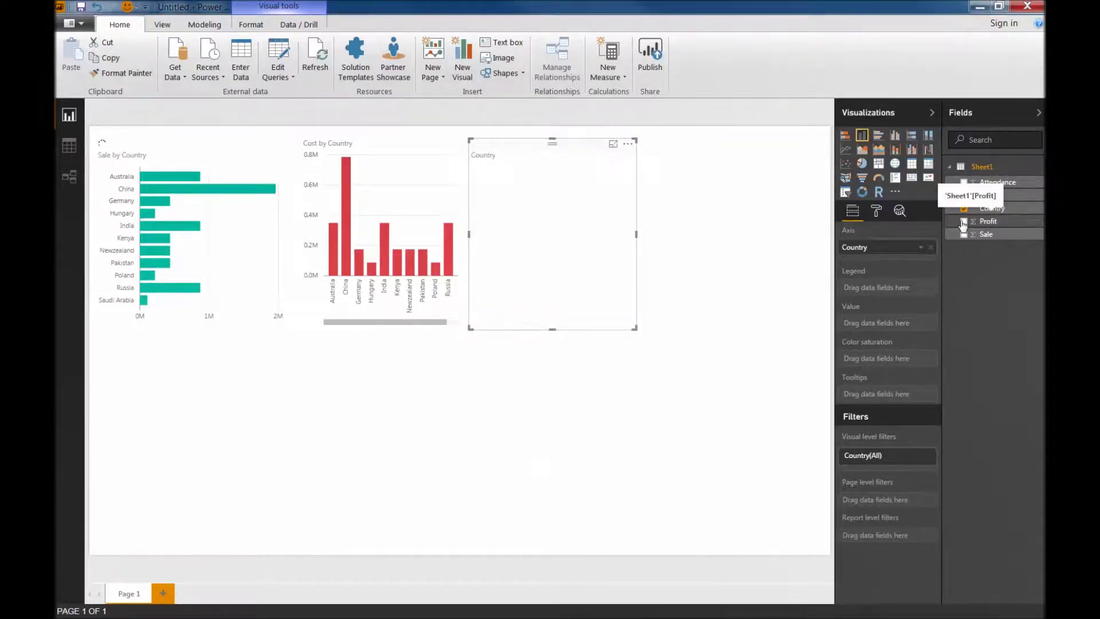
pyautogui.click(964, 222)
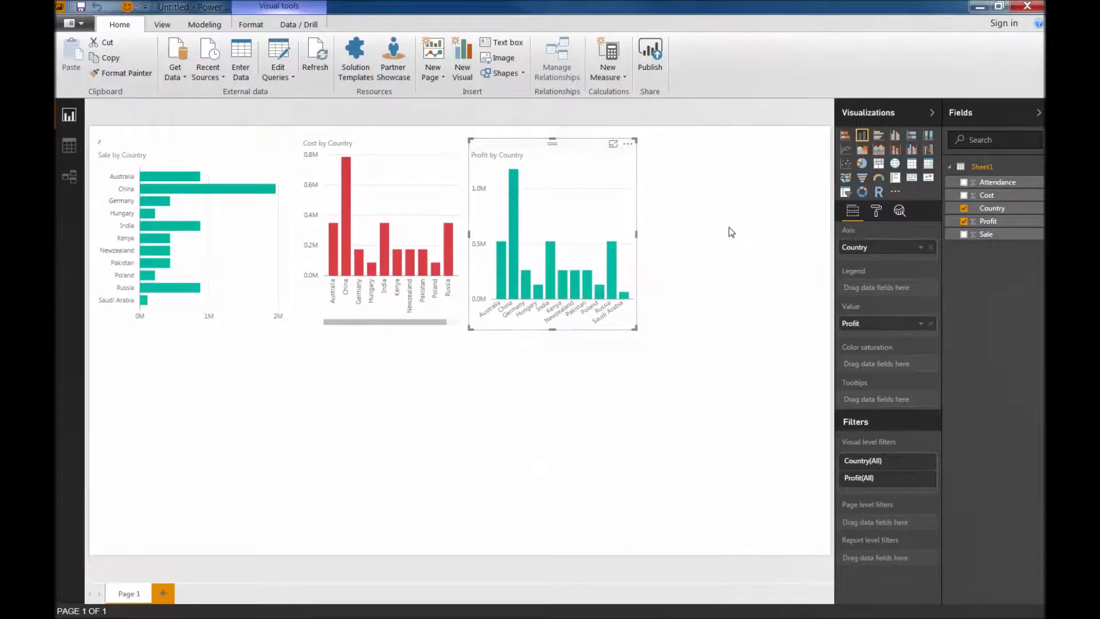
pyautogui.moveTo(634, 327); pyautogui.dragTo(642, 327)
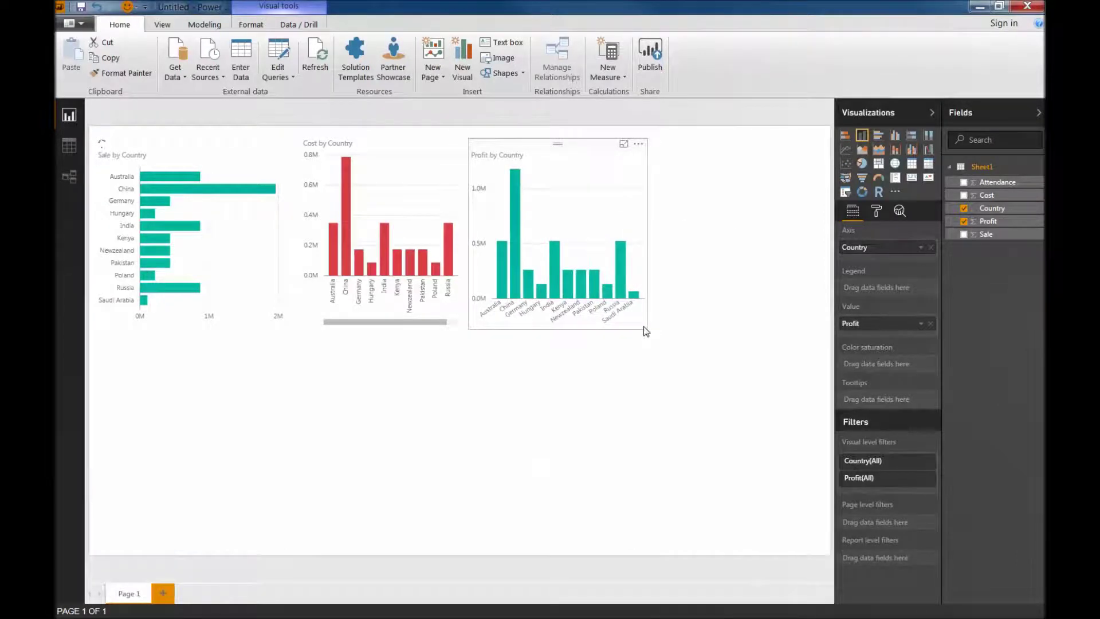
# Switch the Profit by Country visual to a pie chart
pyautogui.click(861, 163)
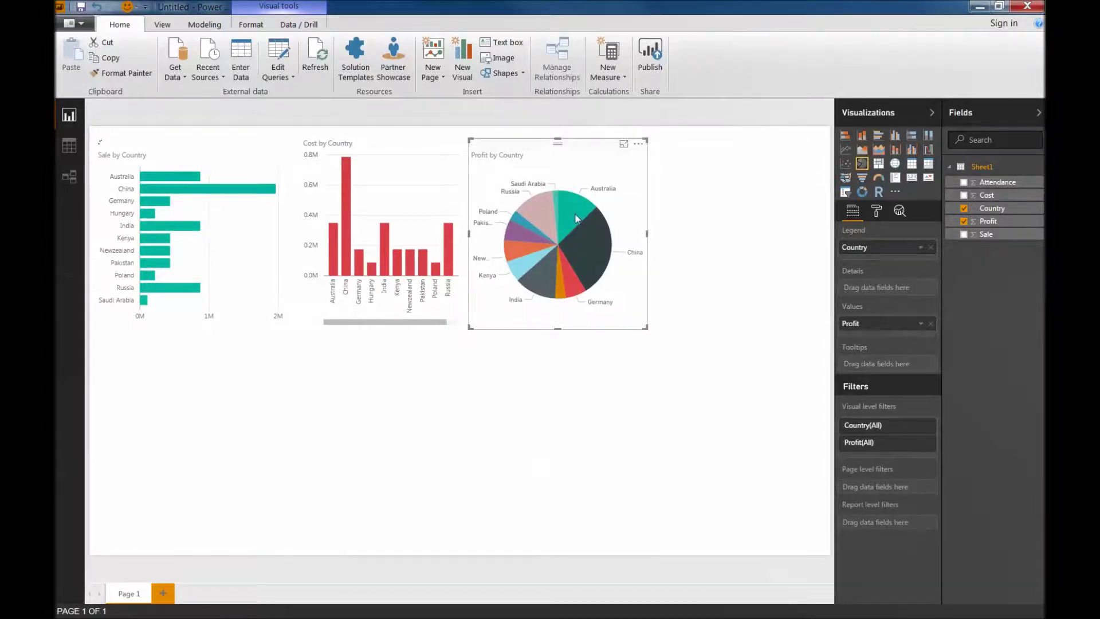
pyautogui.click(685, 335)
pyautogui.click(638, 283)
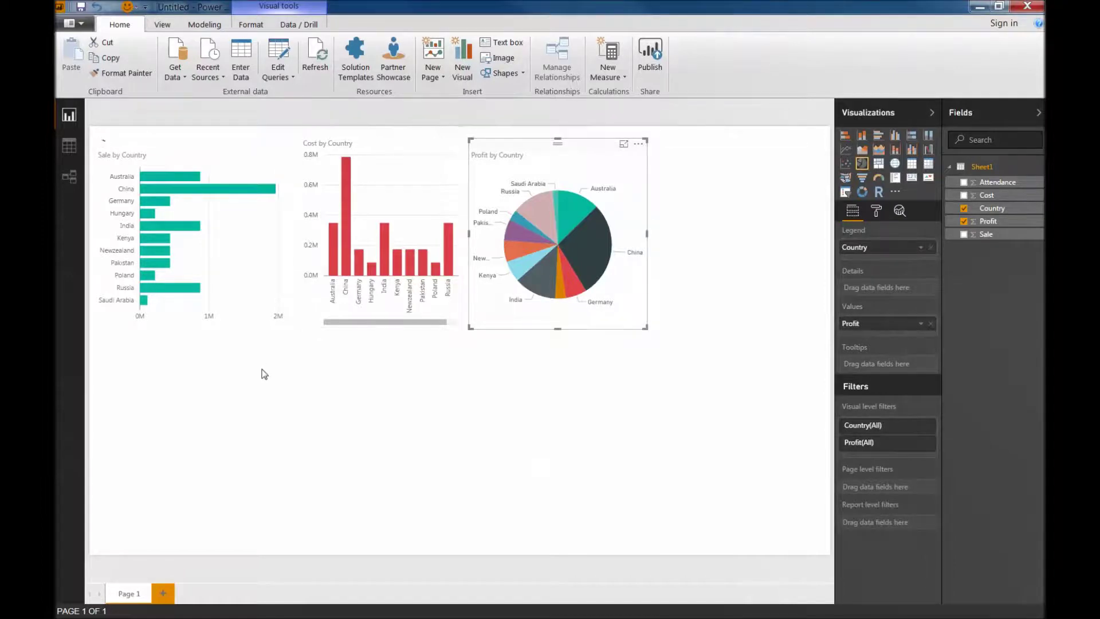
pyautogui.click(262, 373)
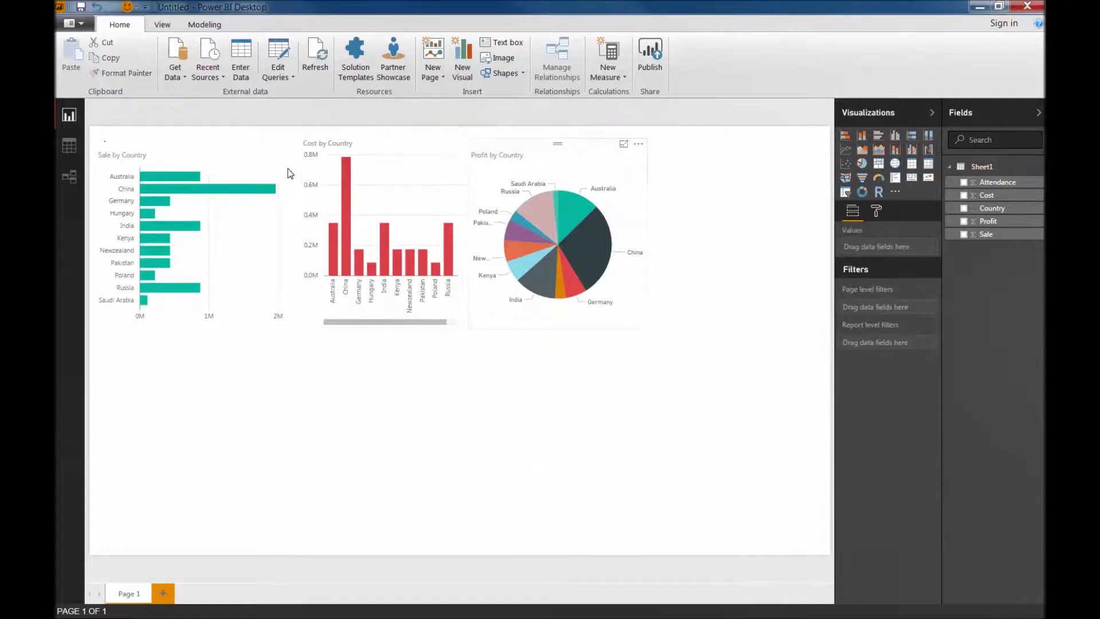
pyautogui.click(349, 212)
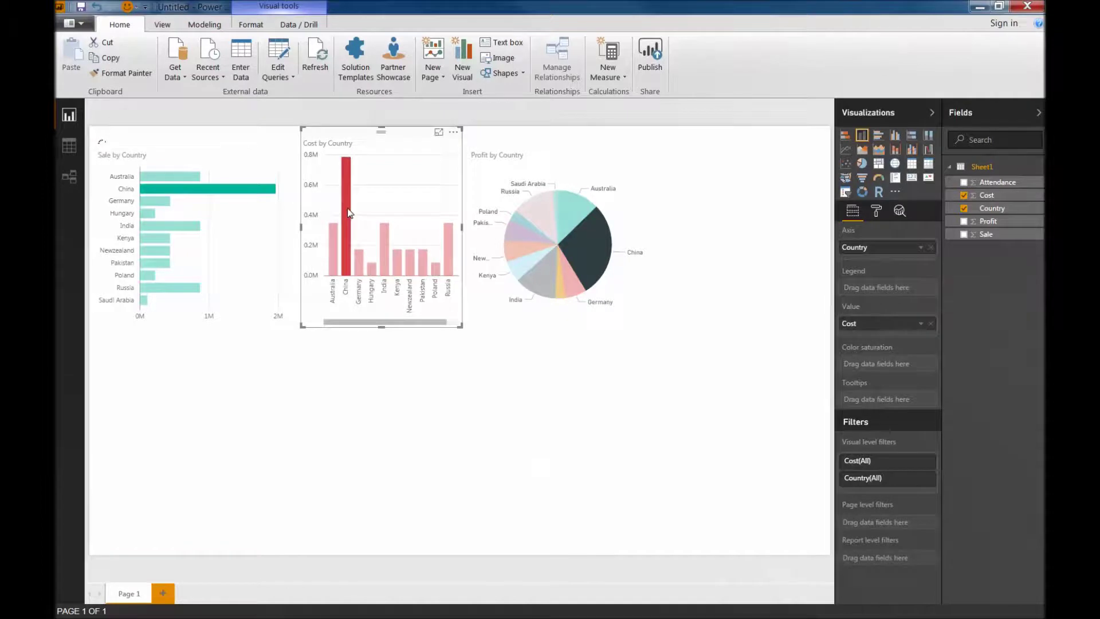
pyautogui.moveTo(560, 264)
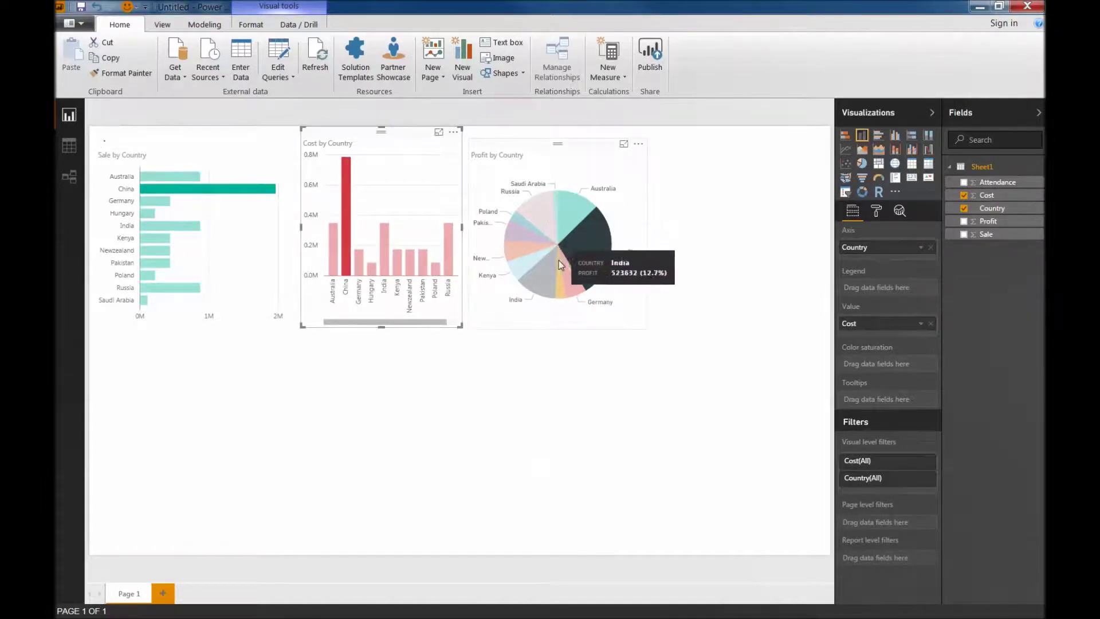
pyautogui.moveTo(576, 238)
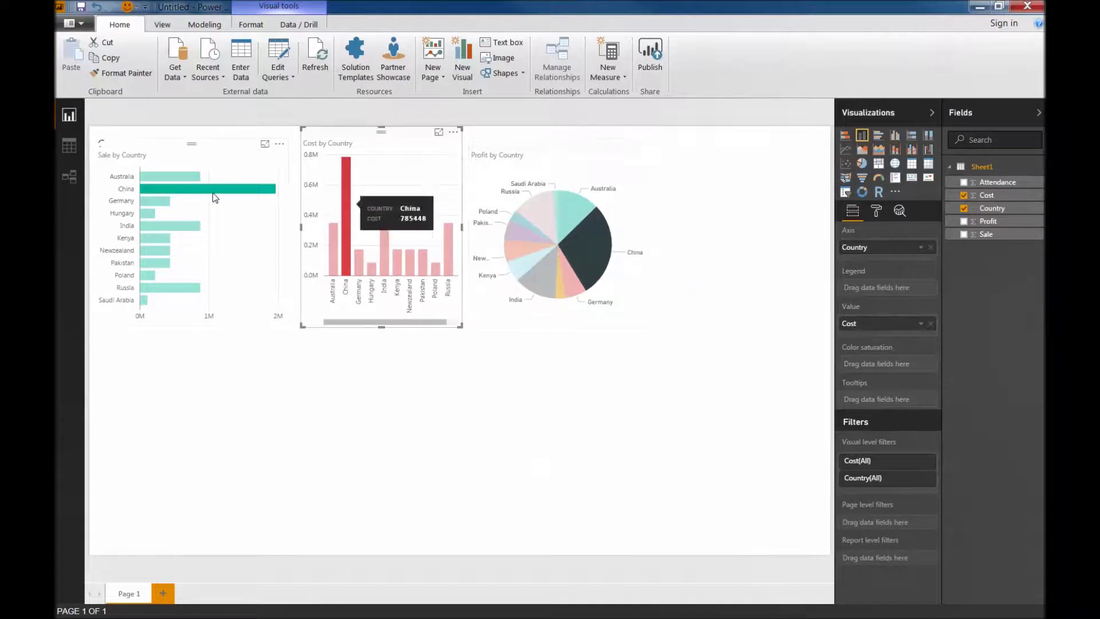
pyautogui.click(159, 201)
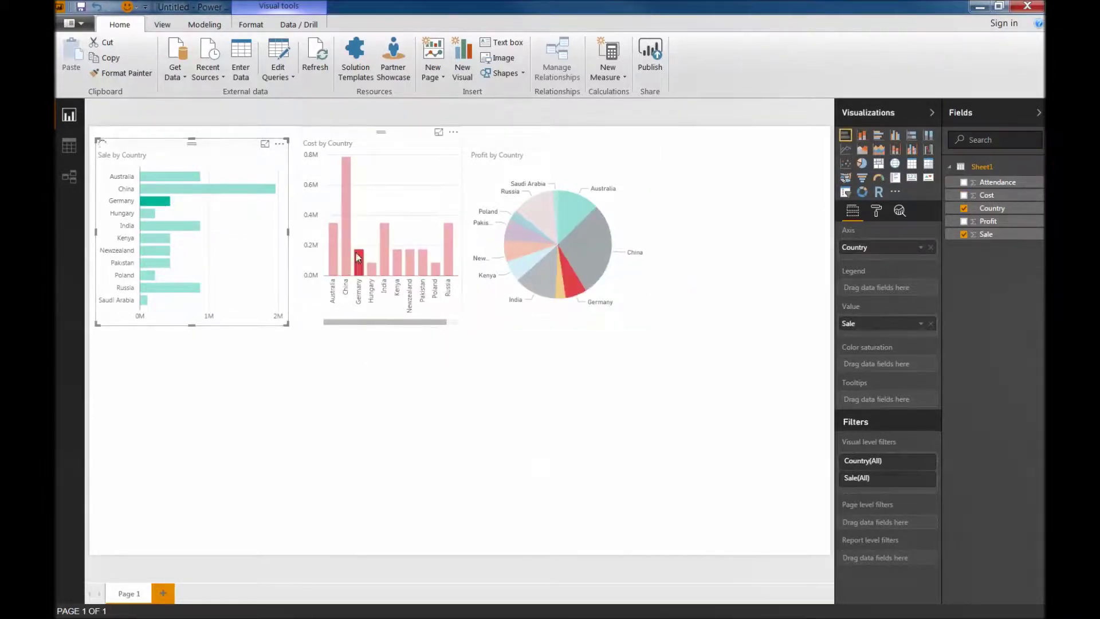
pyautogui.moveTo(361, 286)
pyautogui.click(544, 368)
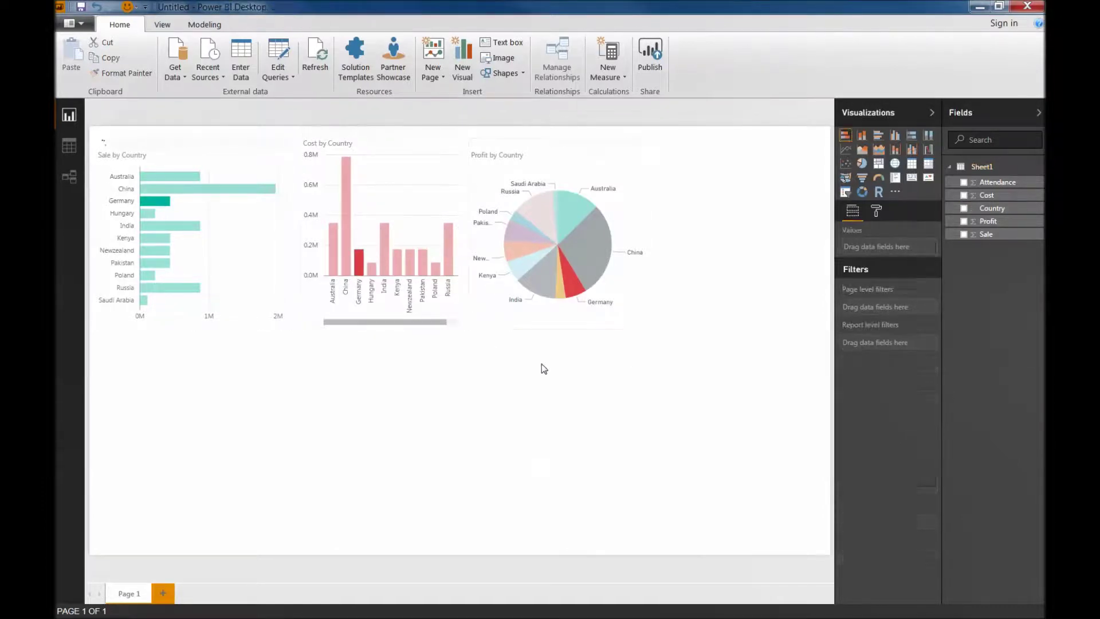
pyautogui.click(363, 217)
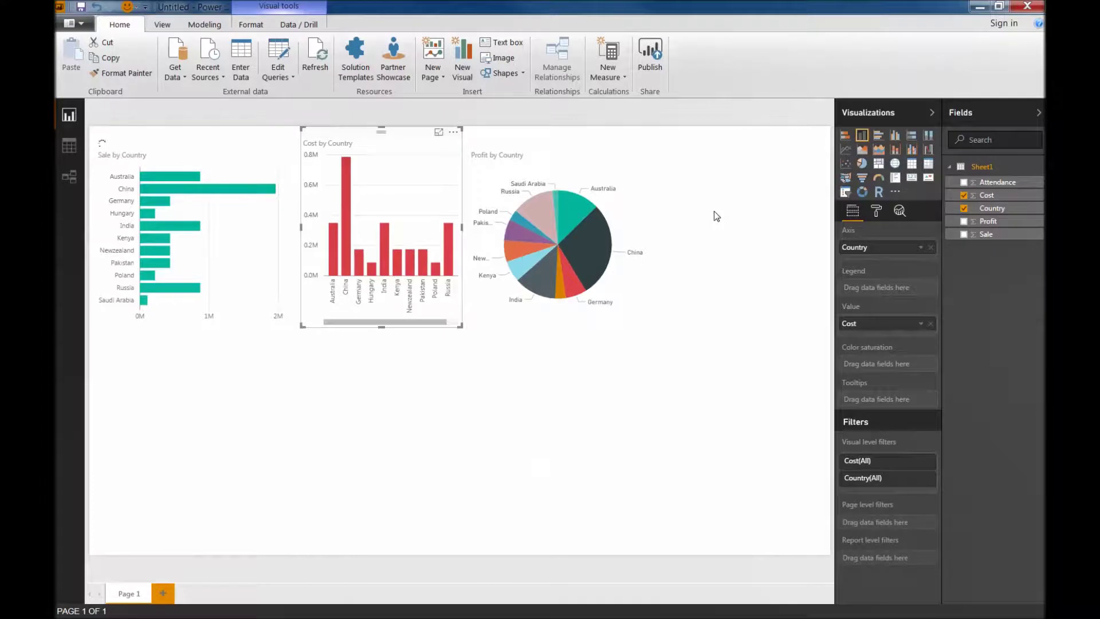
pyautogui.click(616, 199)
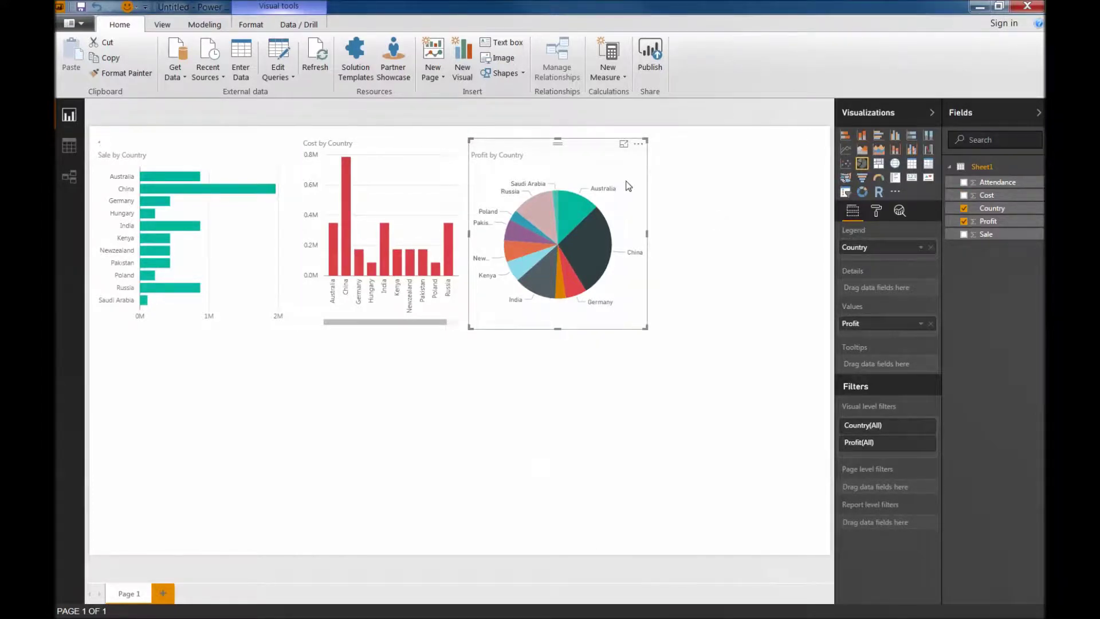
# Add a clustered column chart of Cost and Sale by Country, enlarged by its corner handle
pyautogui.click(462, 67)
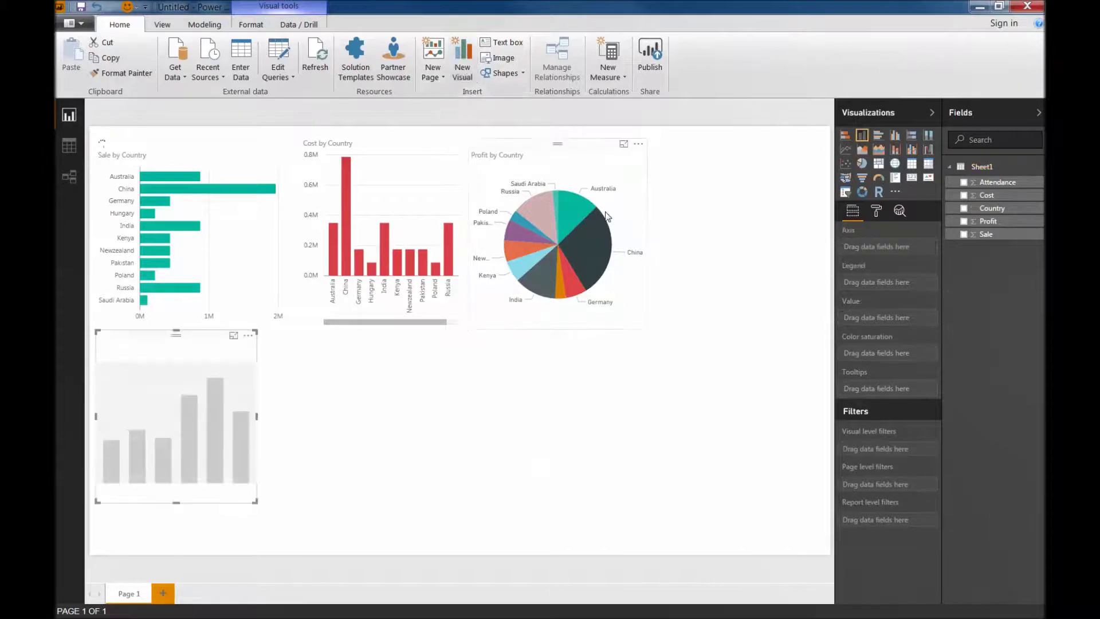
pyautogui.click(964, 209)
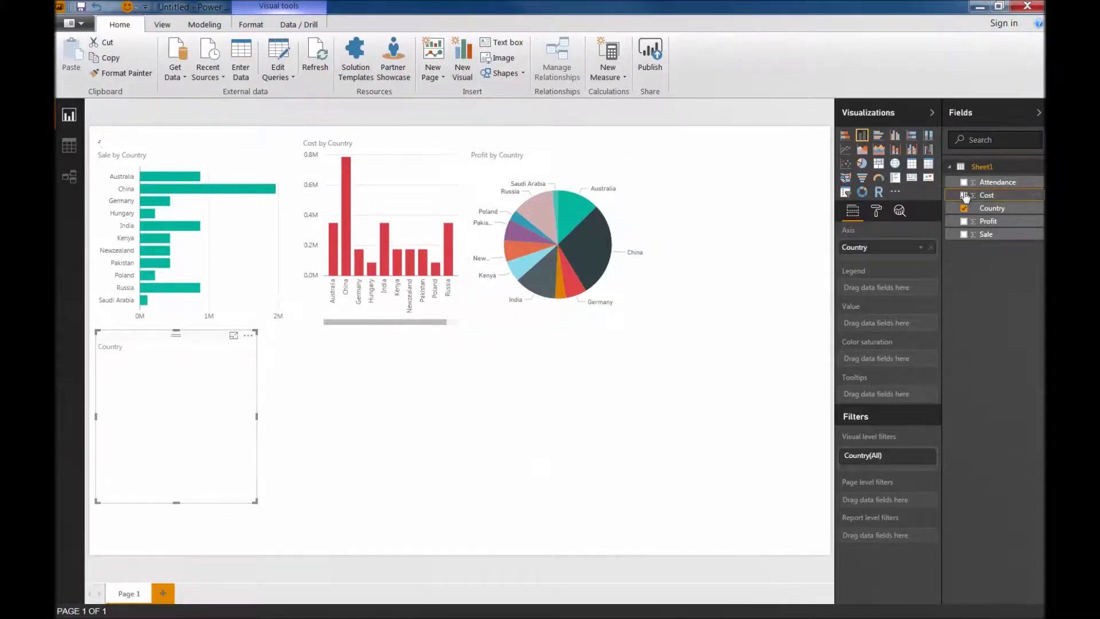
pyautogui.click(964, 195)
pyautogui.click(964, 234)
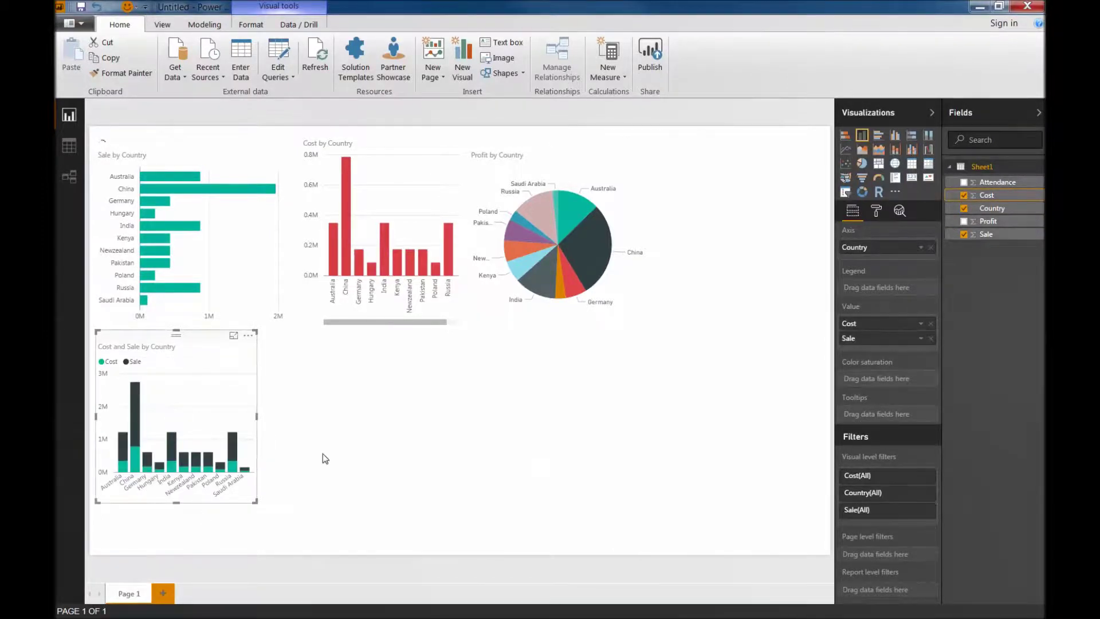
pyautogui.click(895, 135)
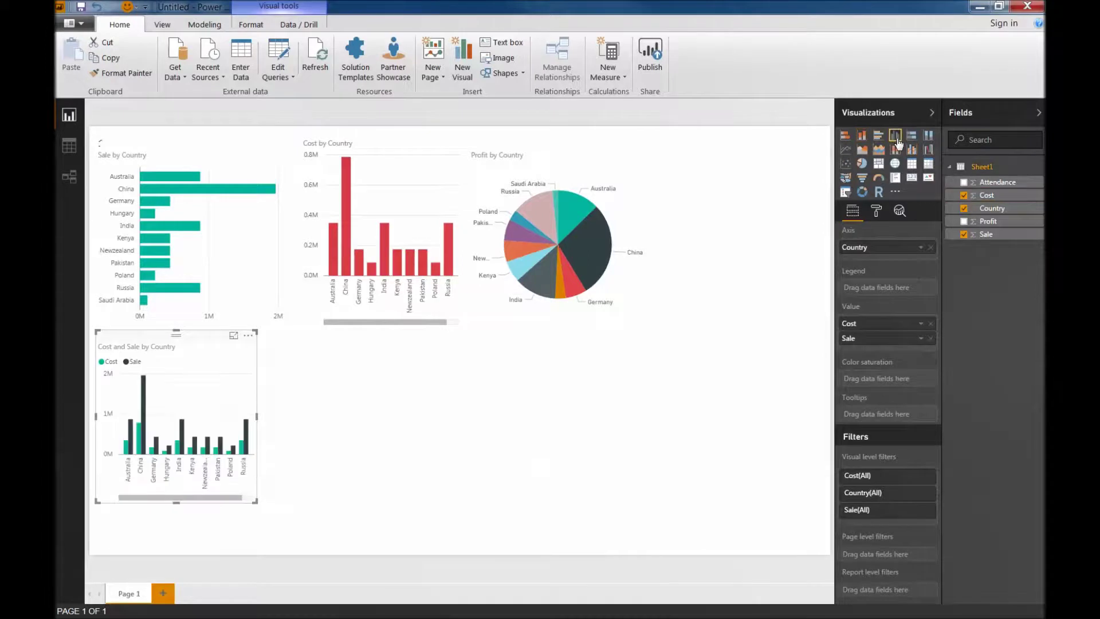
pyautogui.moveTo(255, 501); pyautogui.dragTo(270, 520)
pyautogui.click(273, 529)
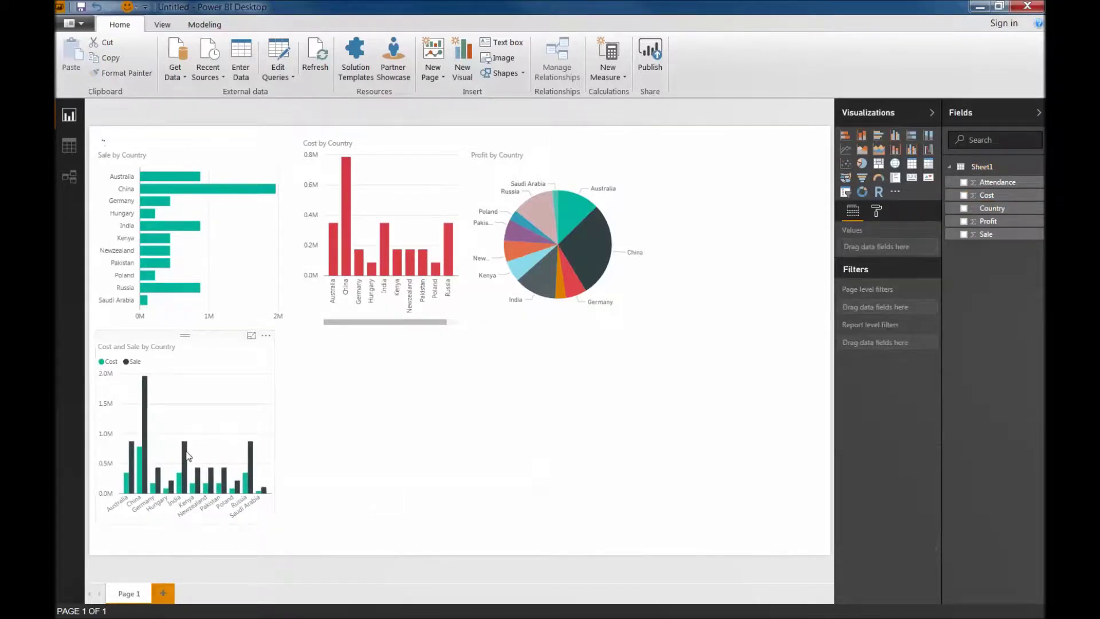
pyautogui.click(236, 409)
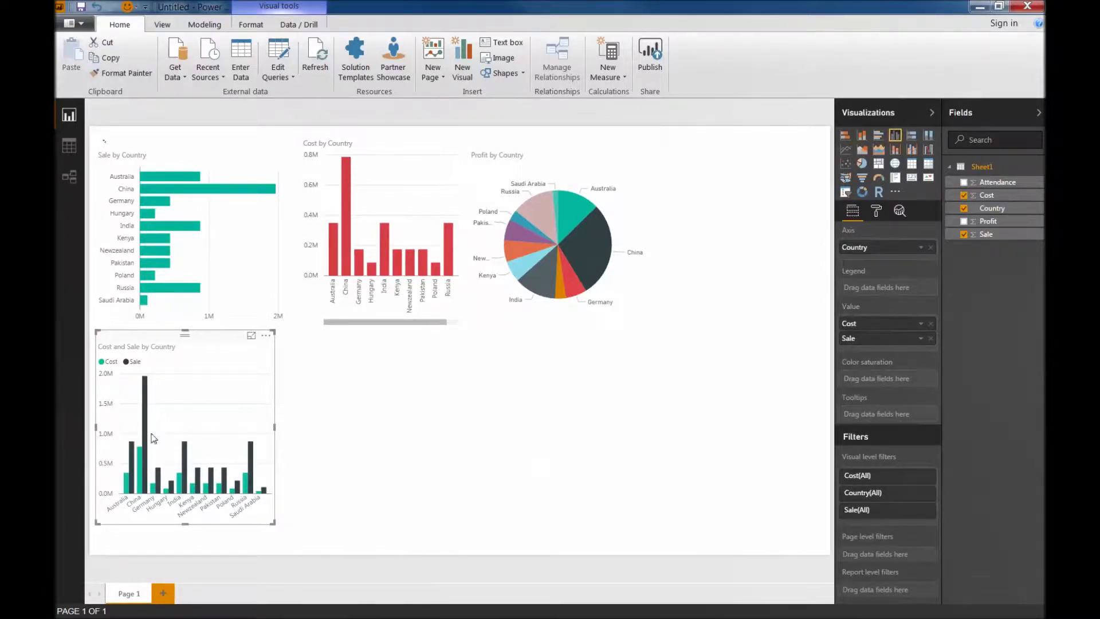
# In the chart's Data colors format settings, set the Cost columns to red via a custom colour
pyautogui.click(884, 216)
pyautogui.click(869, 295)
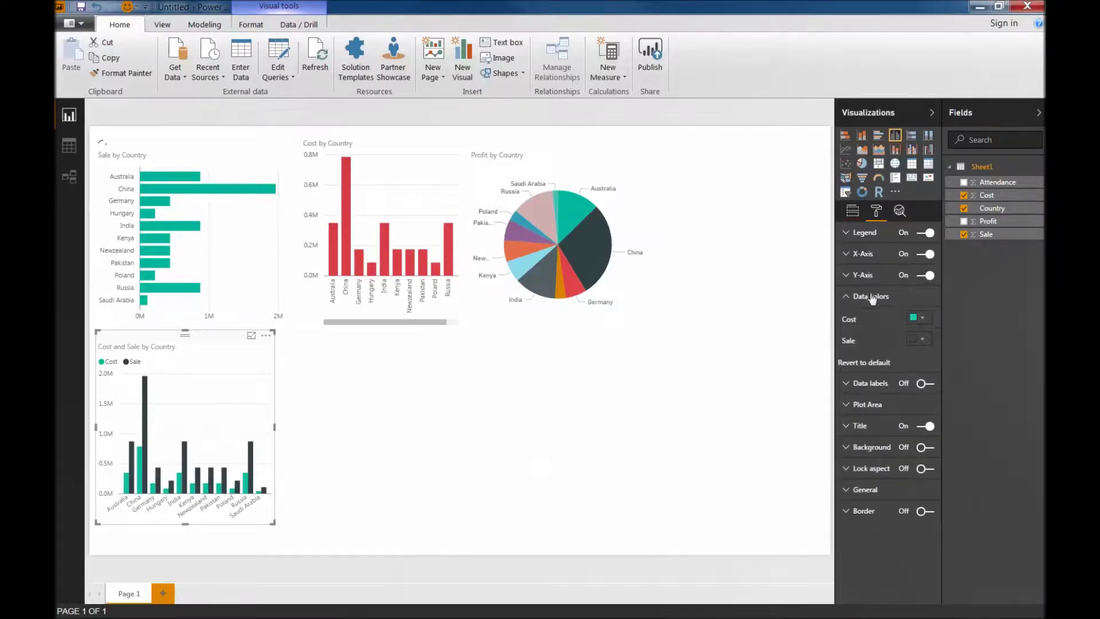
pyautogui.click(923, 325)
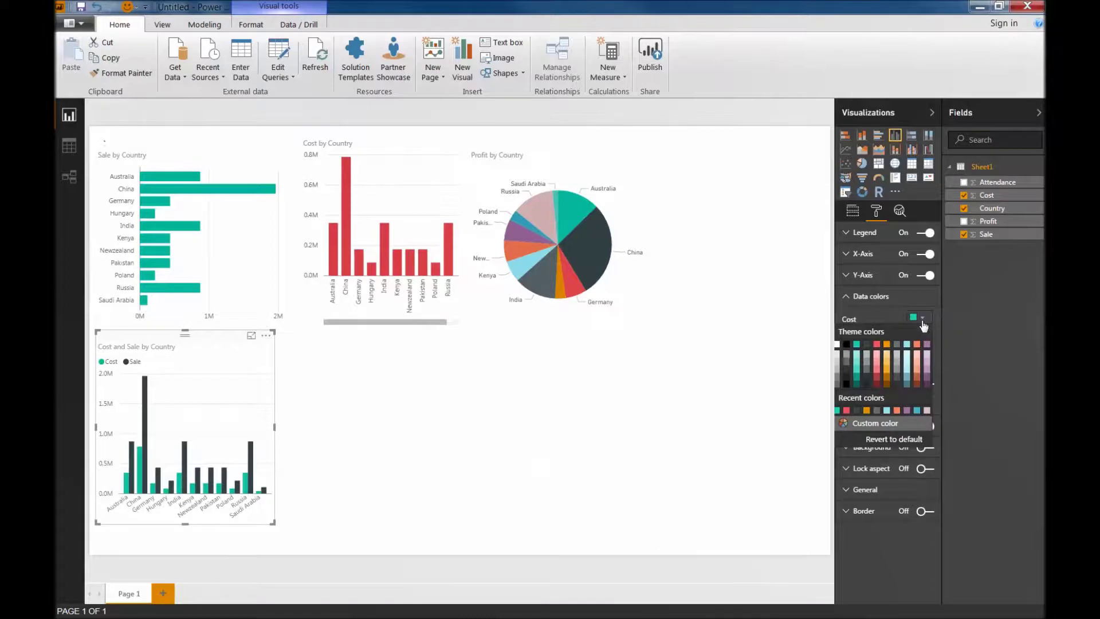
pyautogui.click(846, 423)
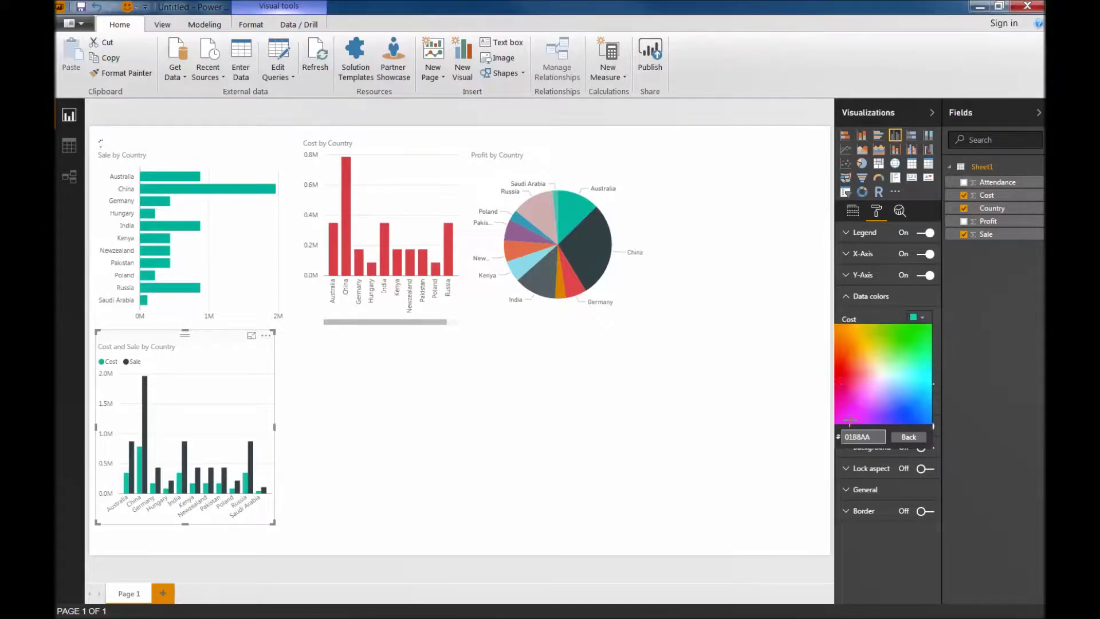
pyautogui.click(838, 372)
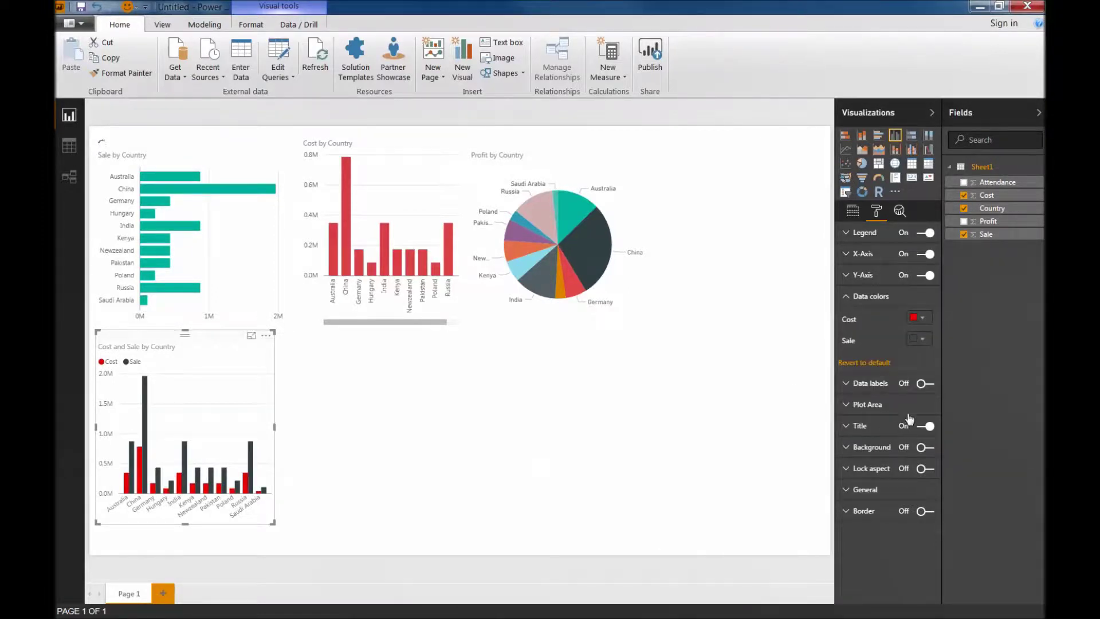
# Set the Sale columns to orange, then select China to cross-highlight all charts
pyautogui.click(920, 341)
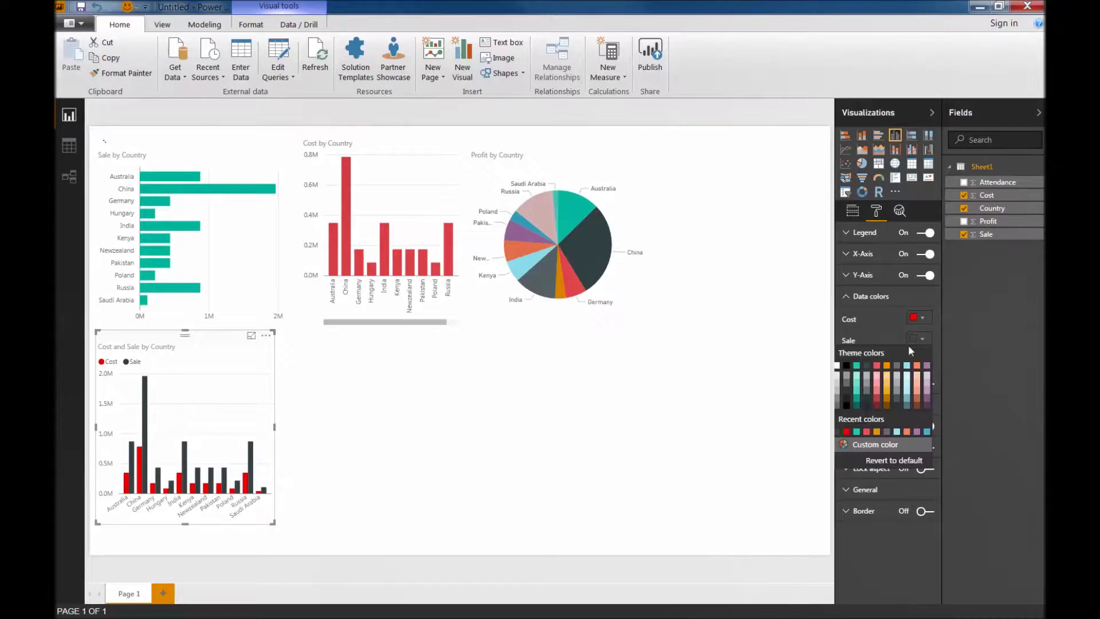
pyautogui.click(877, 432)
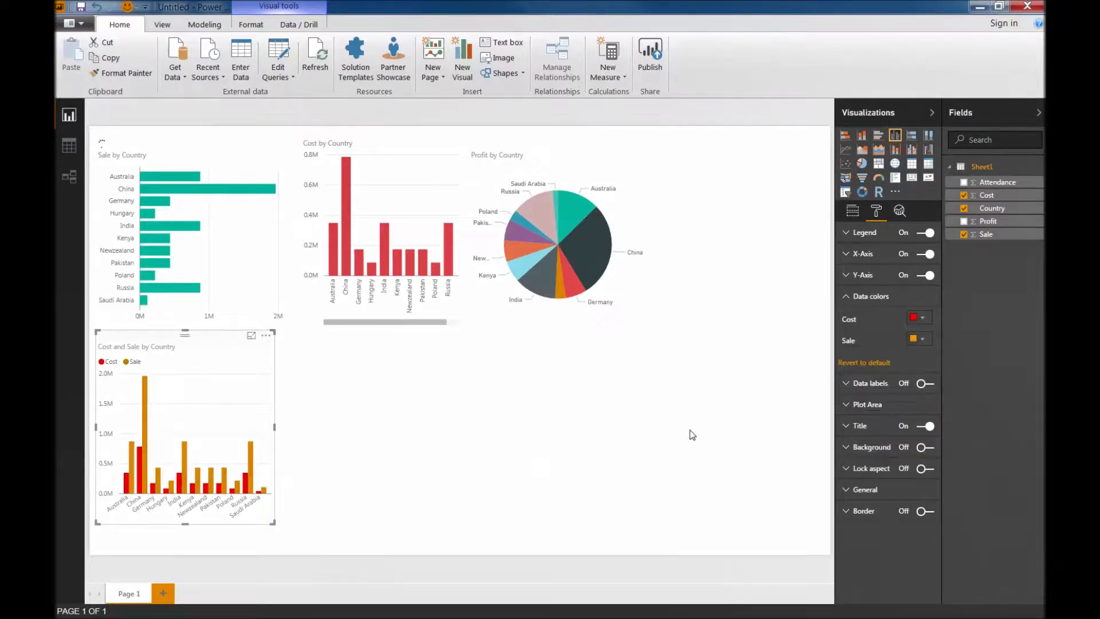
pyautogui.click(541, 440)
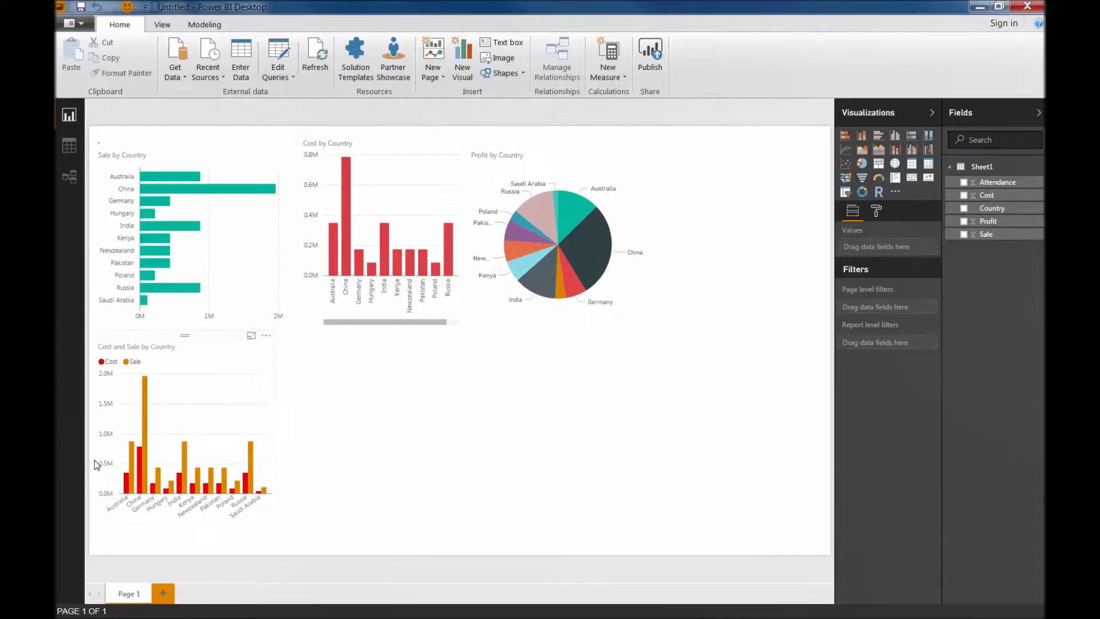
pyautogui.click(144, 418)
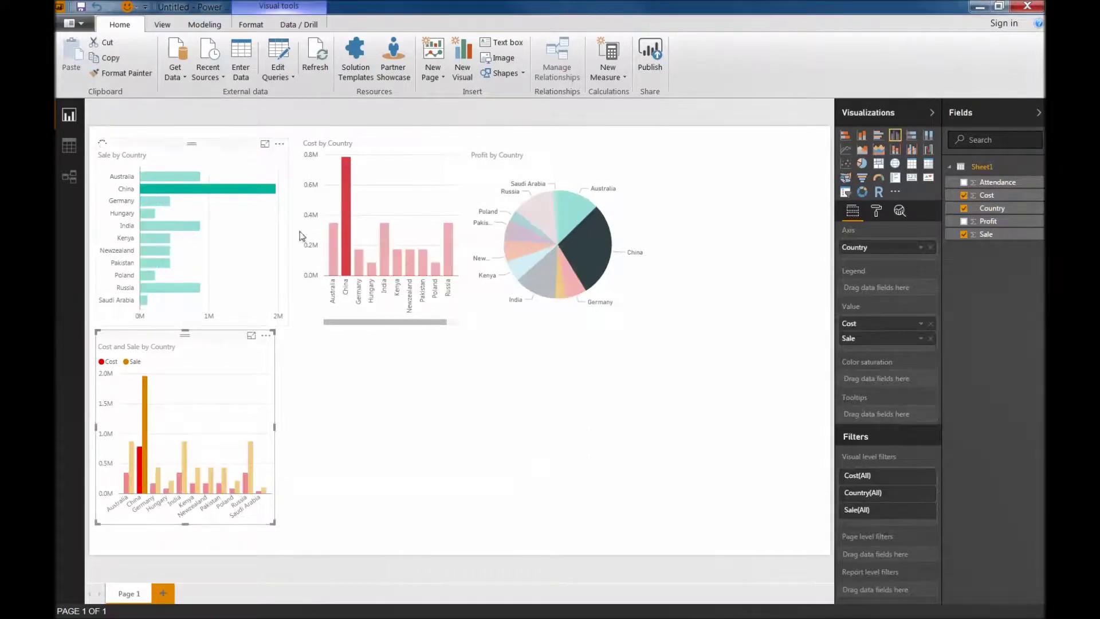
pyautogui.click(383, 256)
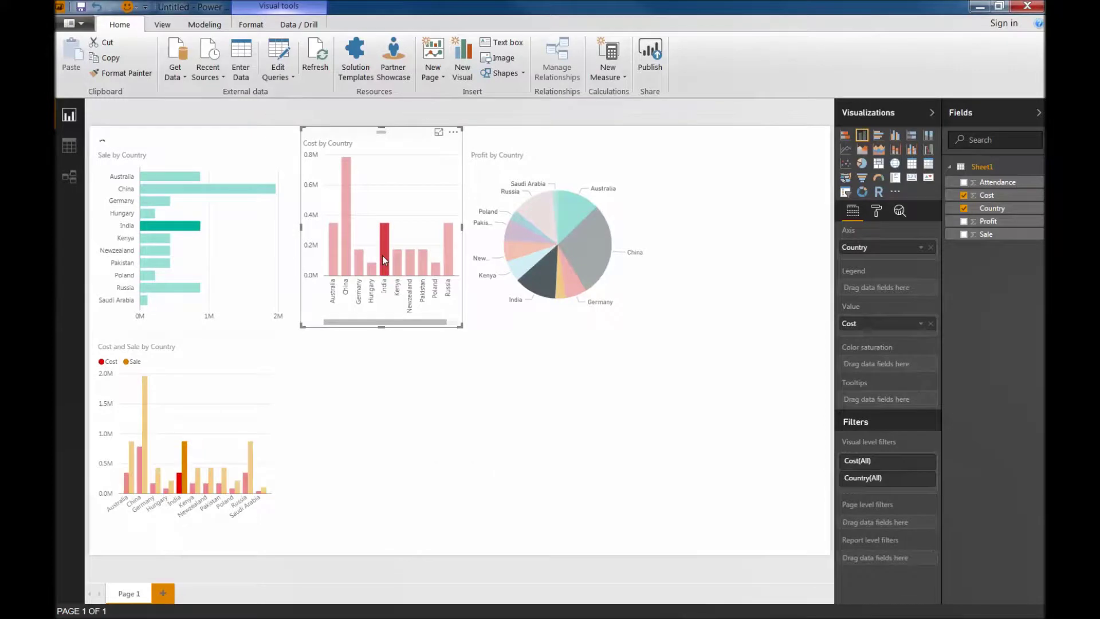
pyautogui.click(401, 431)
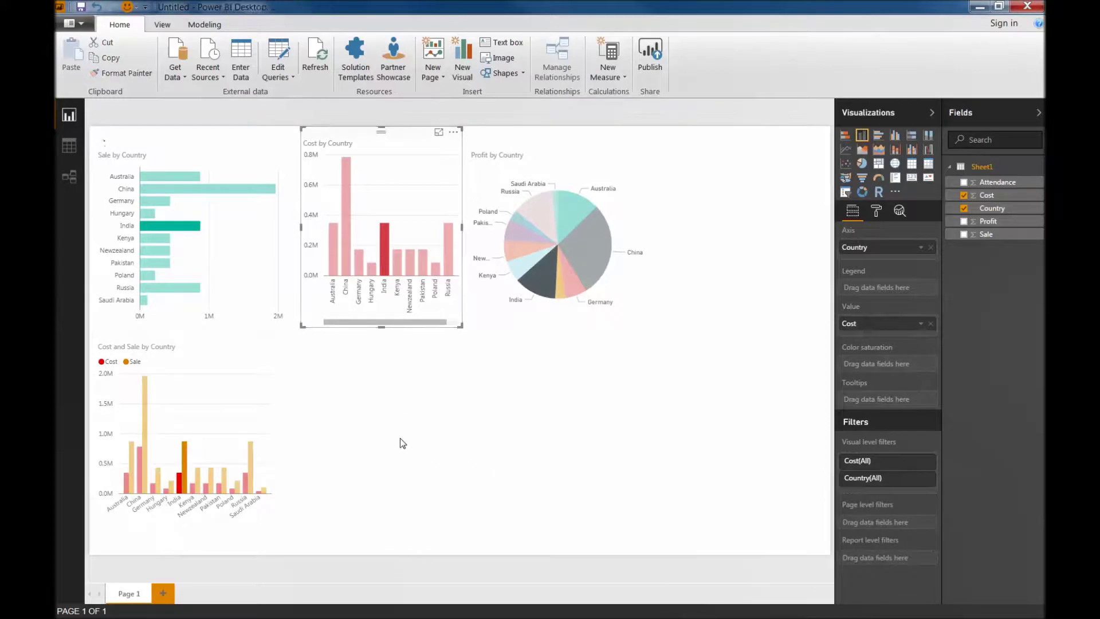
pyautogui.click(268, 405)
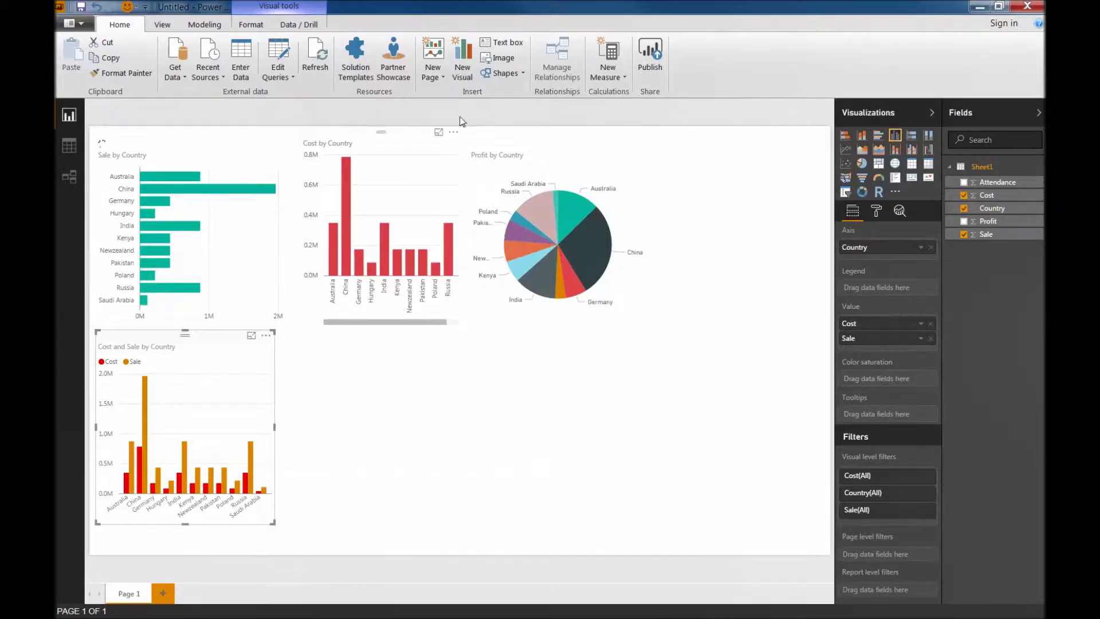
# Create a filled map of Attendance by Country and enlarge it
pyautogui.click(471, 68)
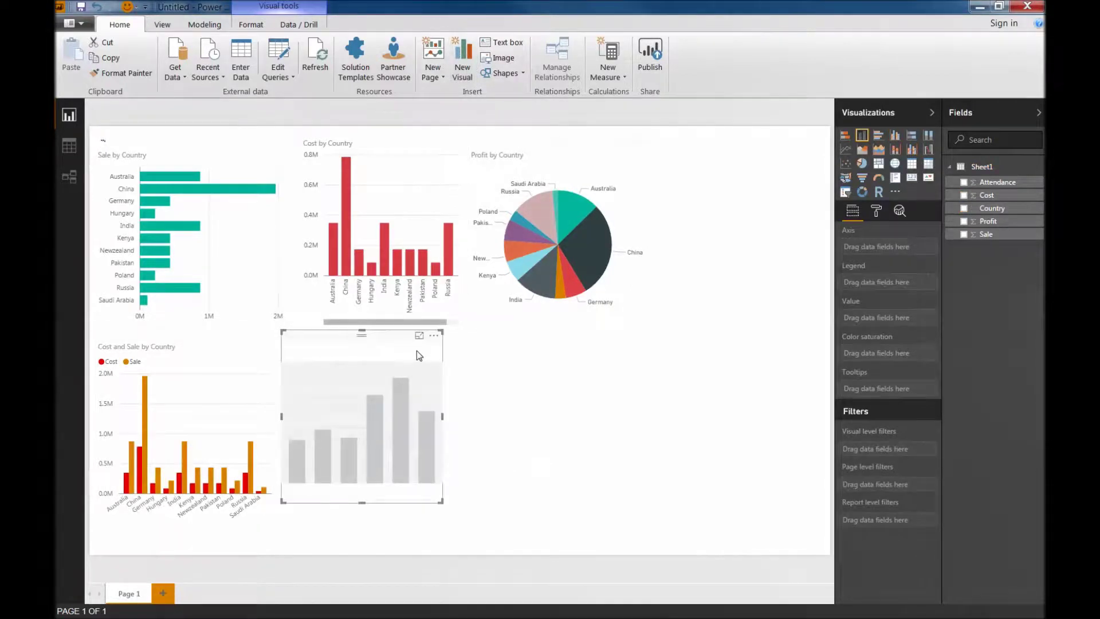
pyautogui.click(963, 207)
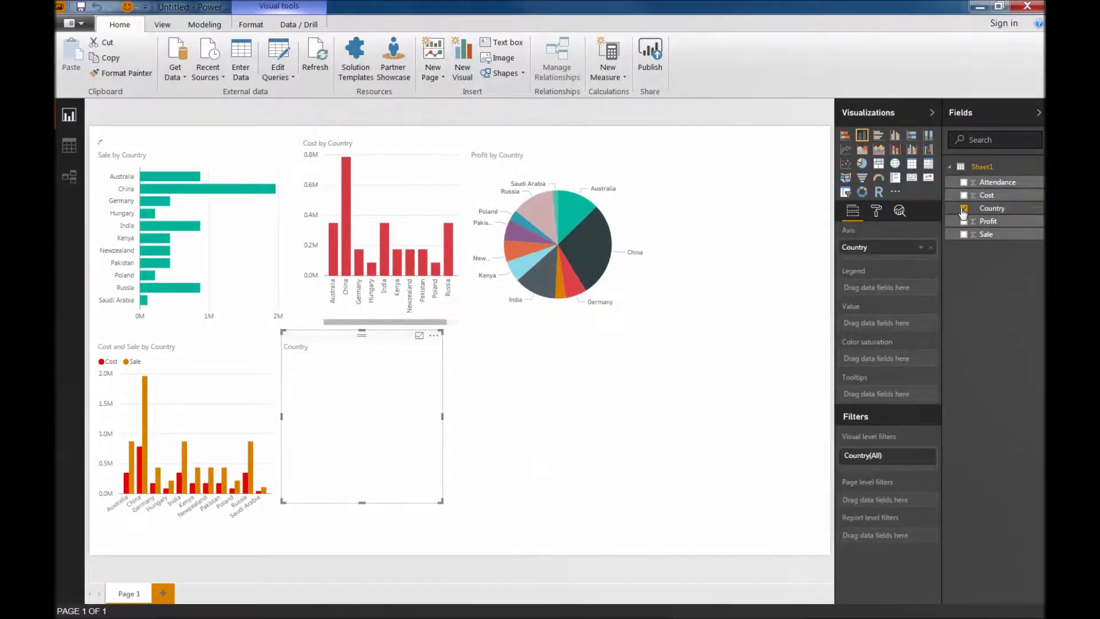
pyautogui.click(964, 183)
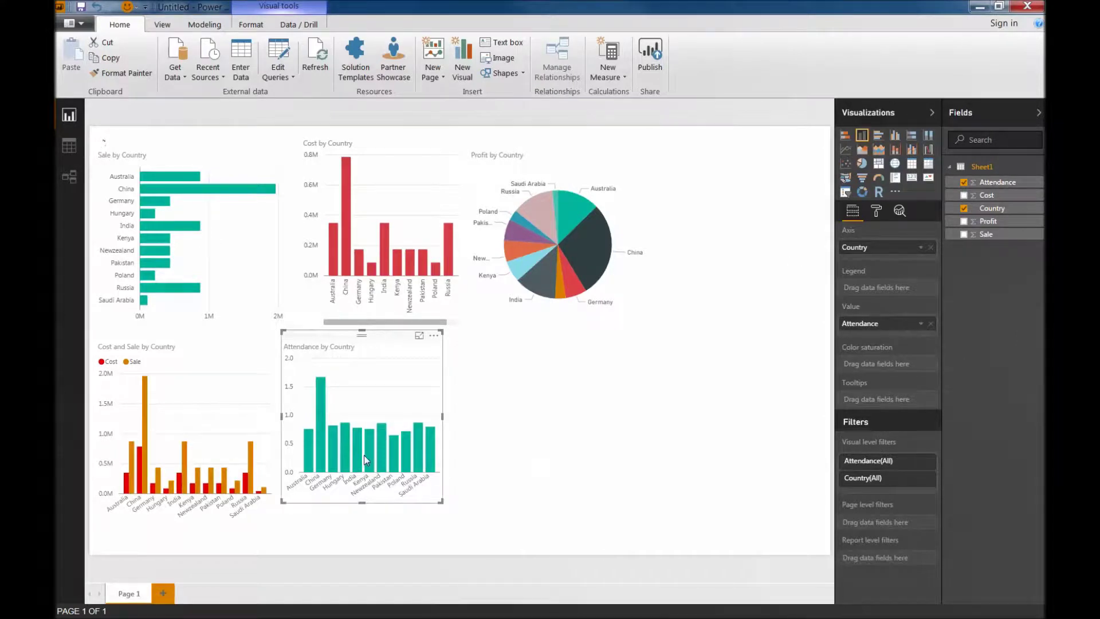
pyautogui.click(846, 179)
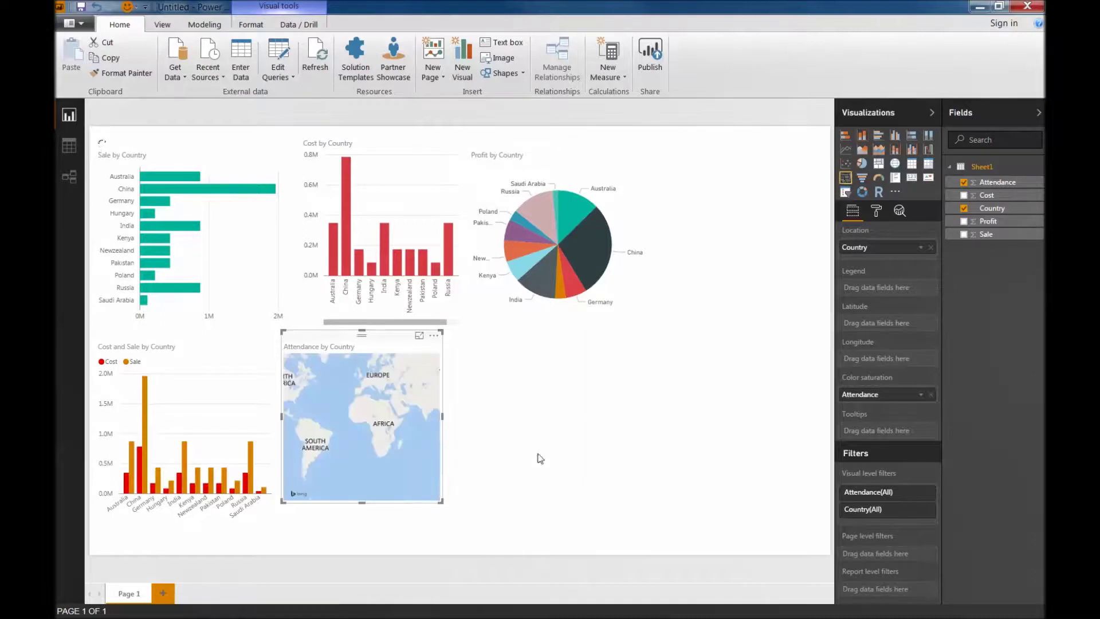
pyautogui.moveTo(442, 502); pyautogui.dragTo(561, 534)
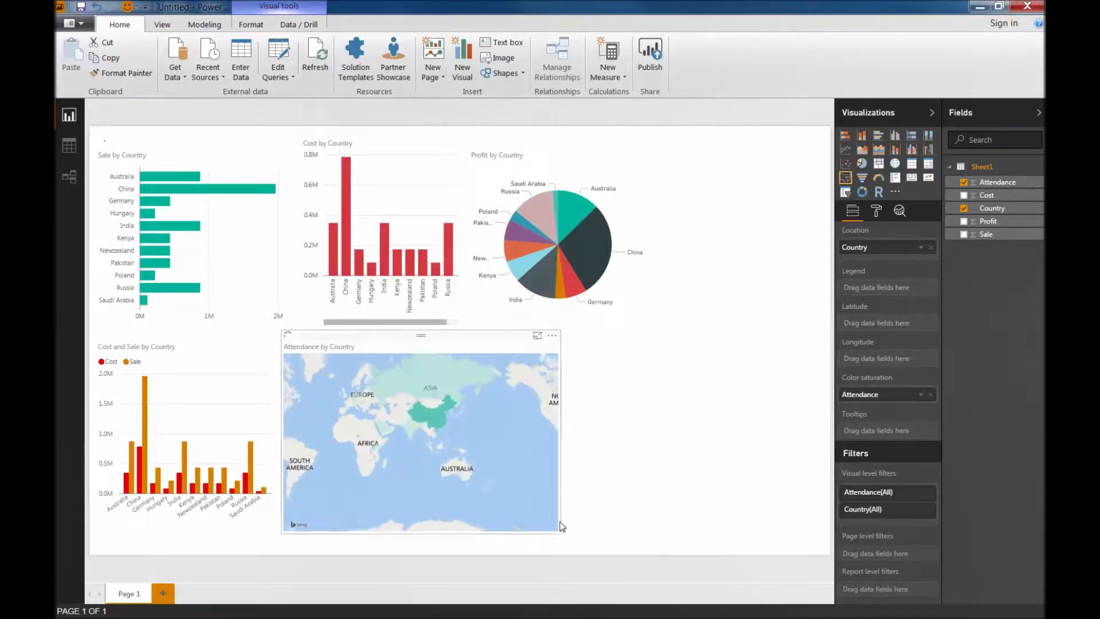
pyautogui.click(563, 527)
# Inspect the map's country values, then remove the Attendance map from the page
pyautogui.moveTo(440, 389)
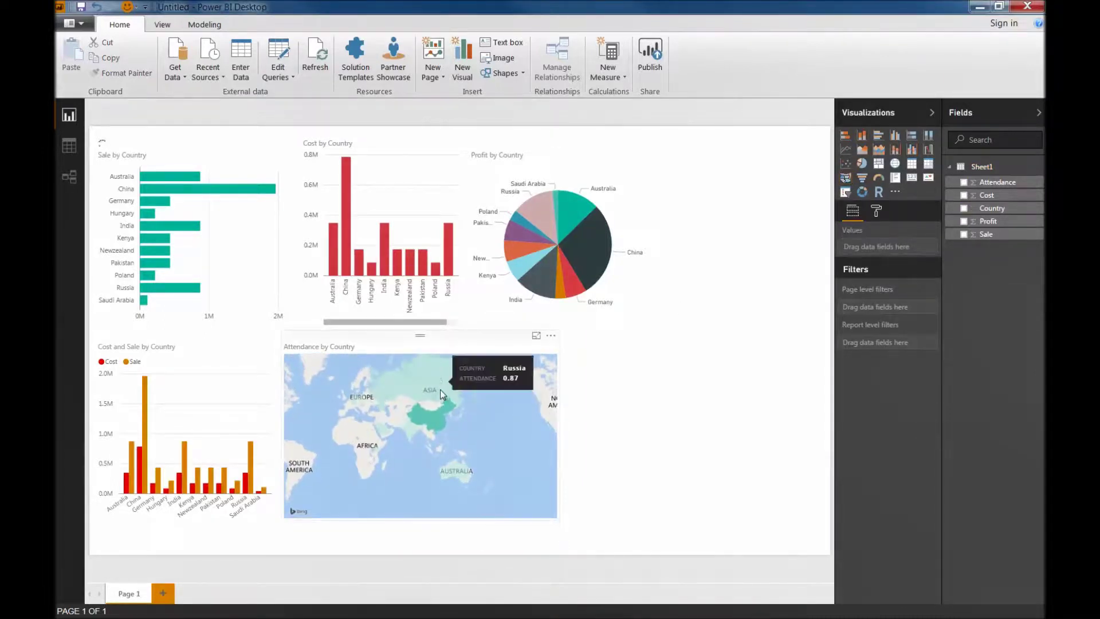
pyautogui.moveTo(424, 417)
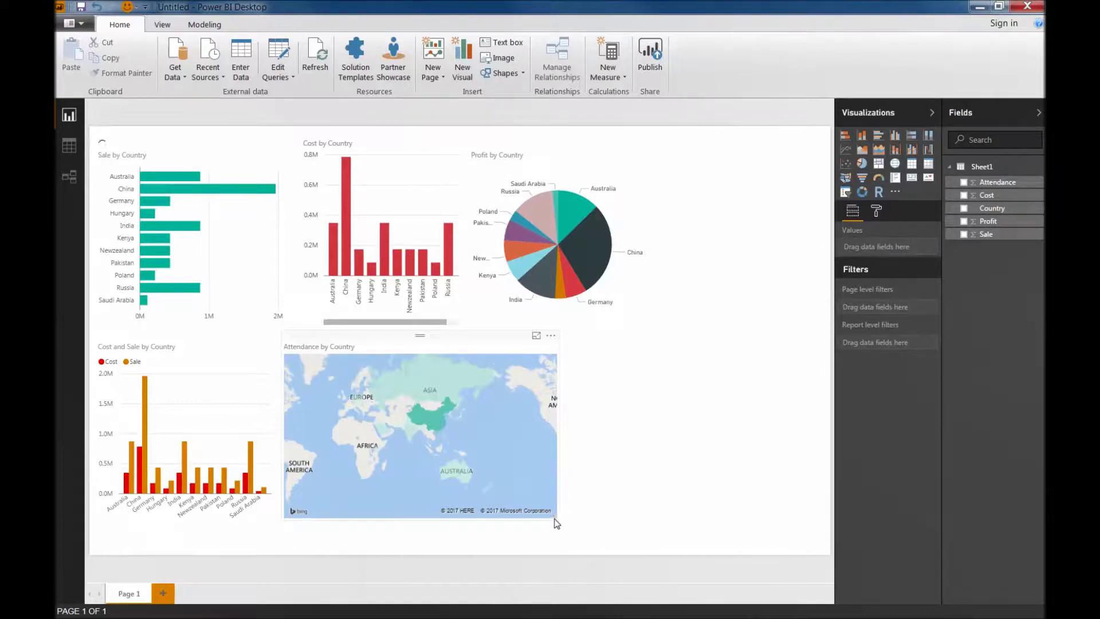
pyautogui.click(561, 462)
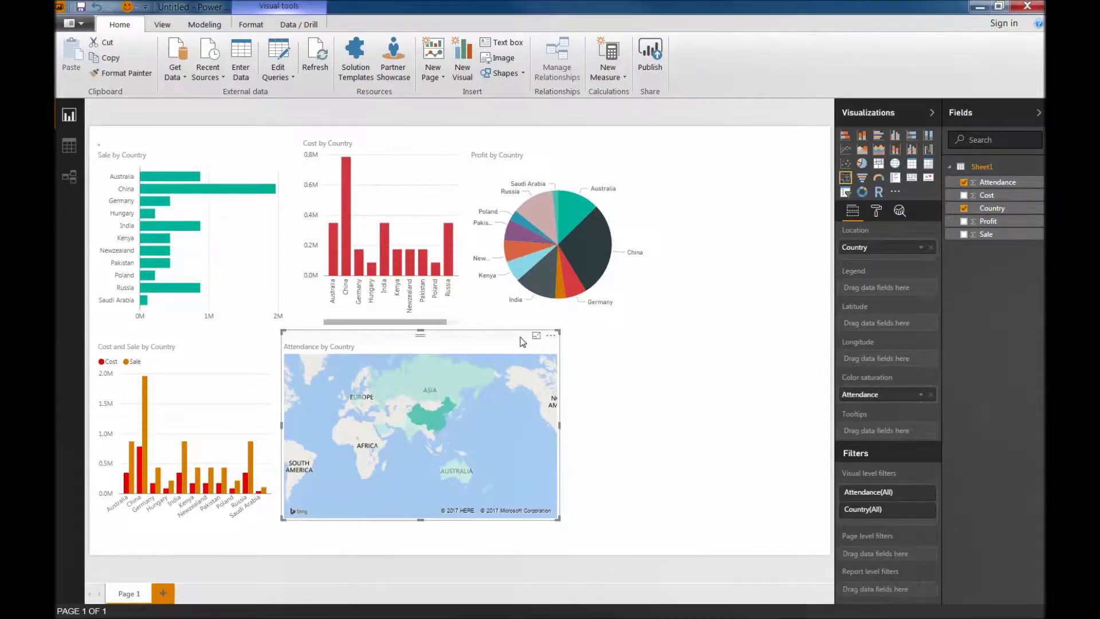
pyautogui.click(551, 335)
pyautogui.click(568, 367)
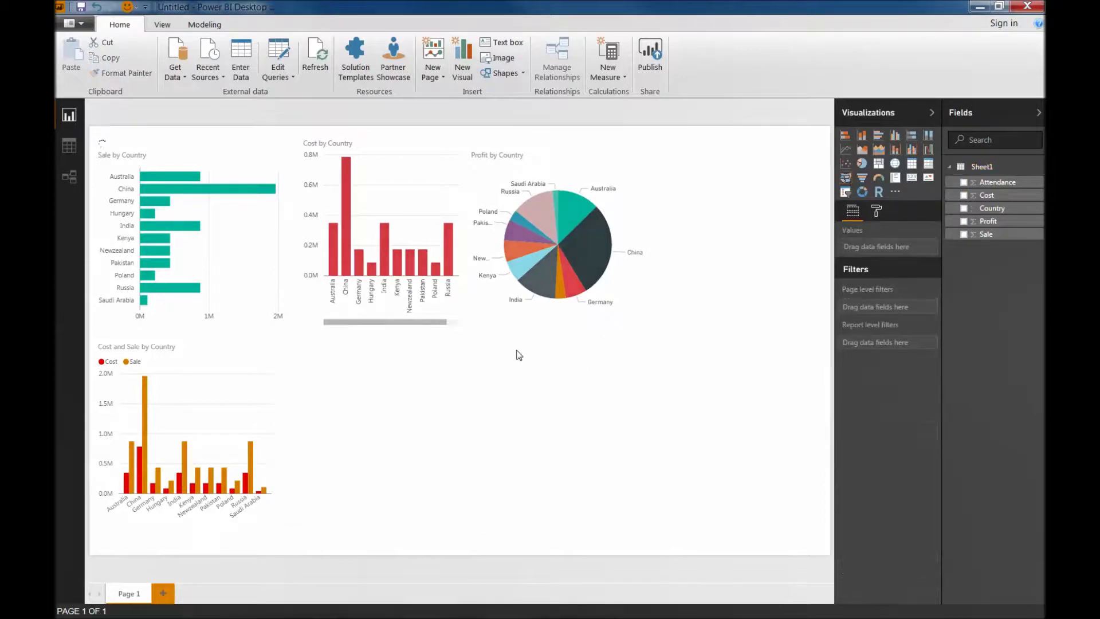
# Create a Profit by Country treemap and widen it across the page
pyautogui.click(457, 63)
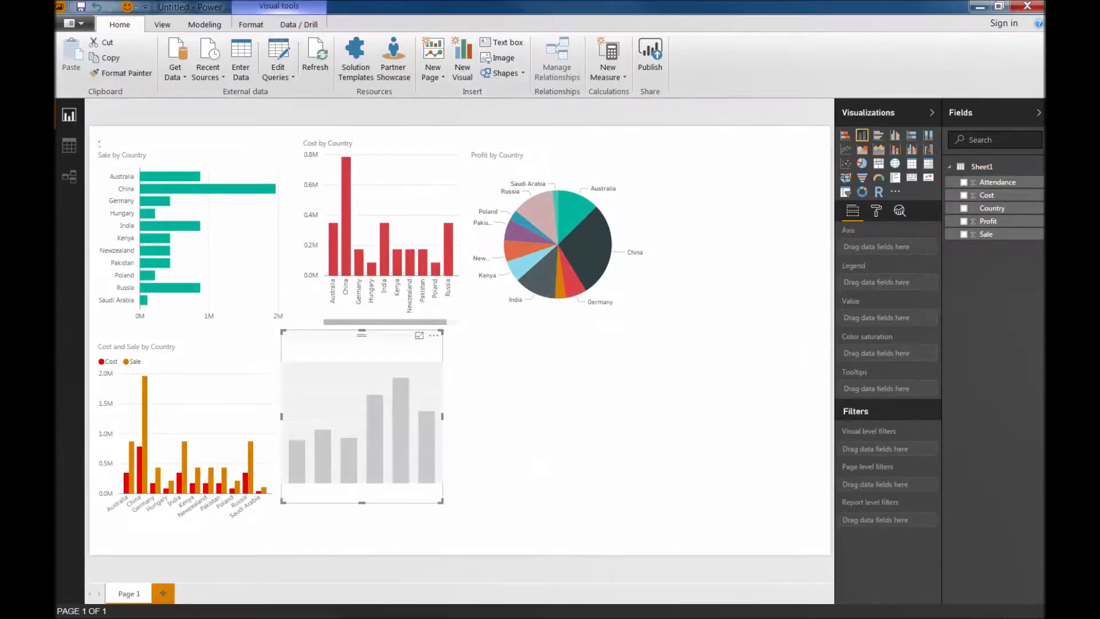
pyautogui.click(964, 209)
pyautogui.click(964, 221)
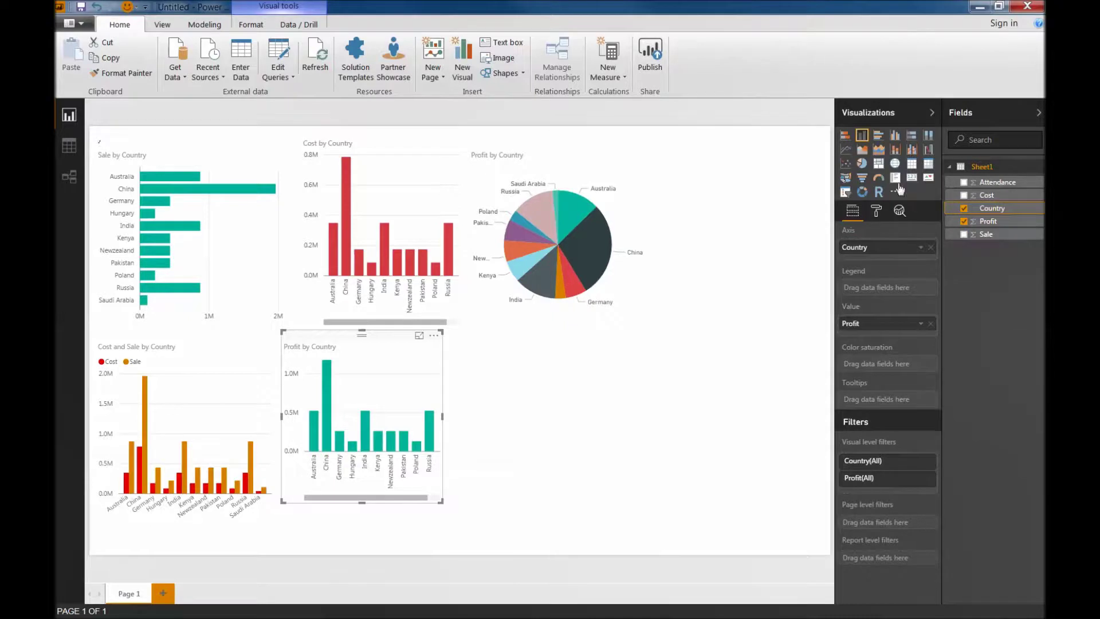
pyautogui.click(878, 164)
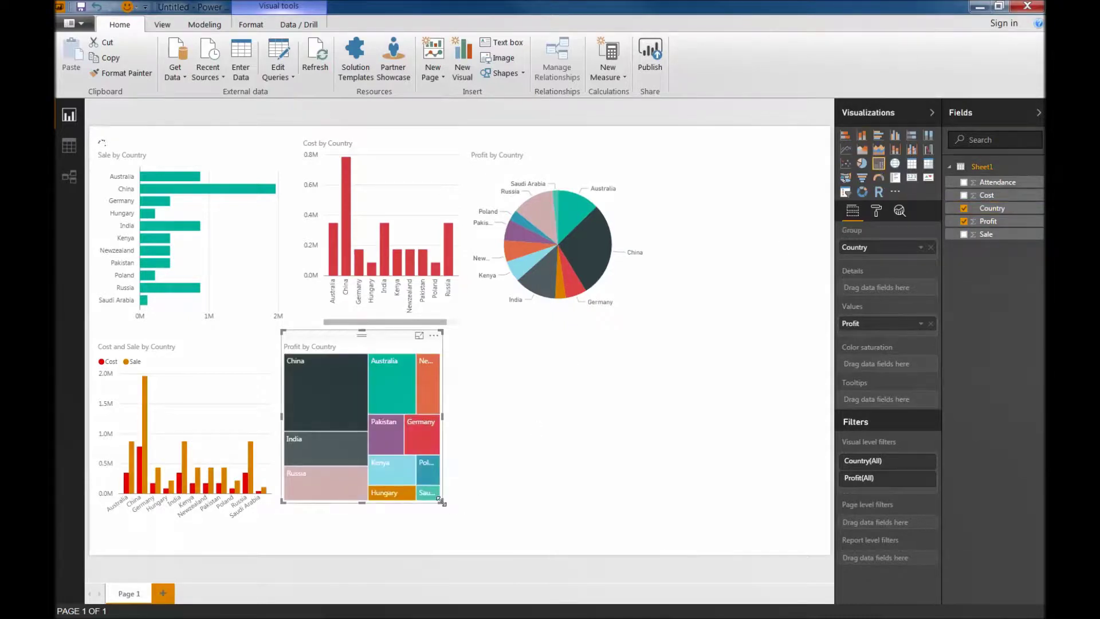
pyautogui.moveTo(441, 502); pyautogui.dragTo(623, 519)
pyautogui.click(642, 533)
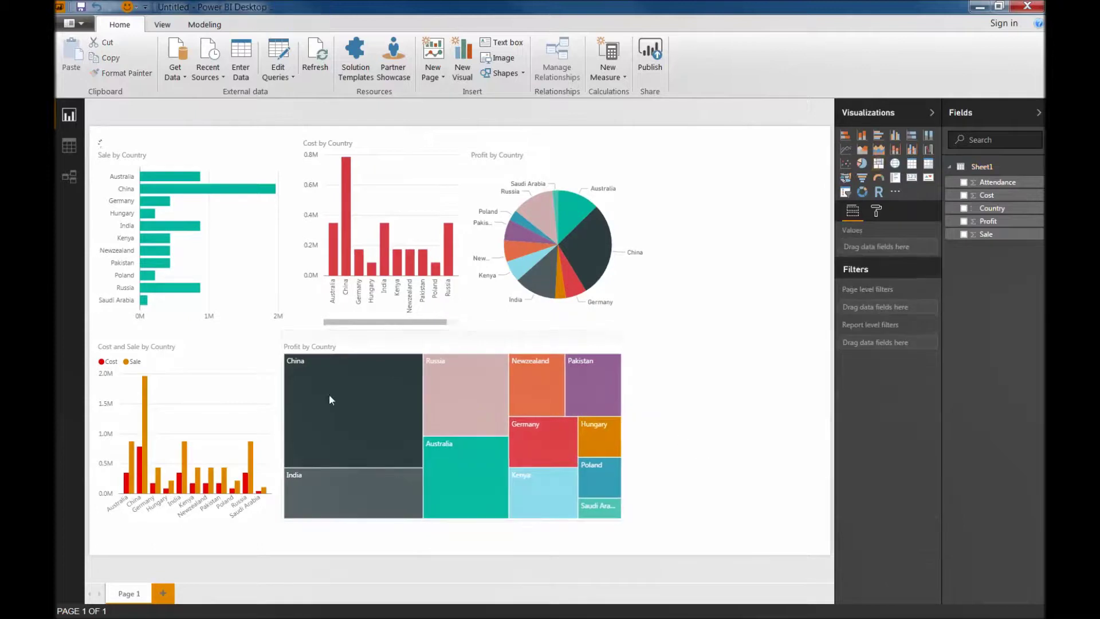
pyautogui.click(618, 358)
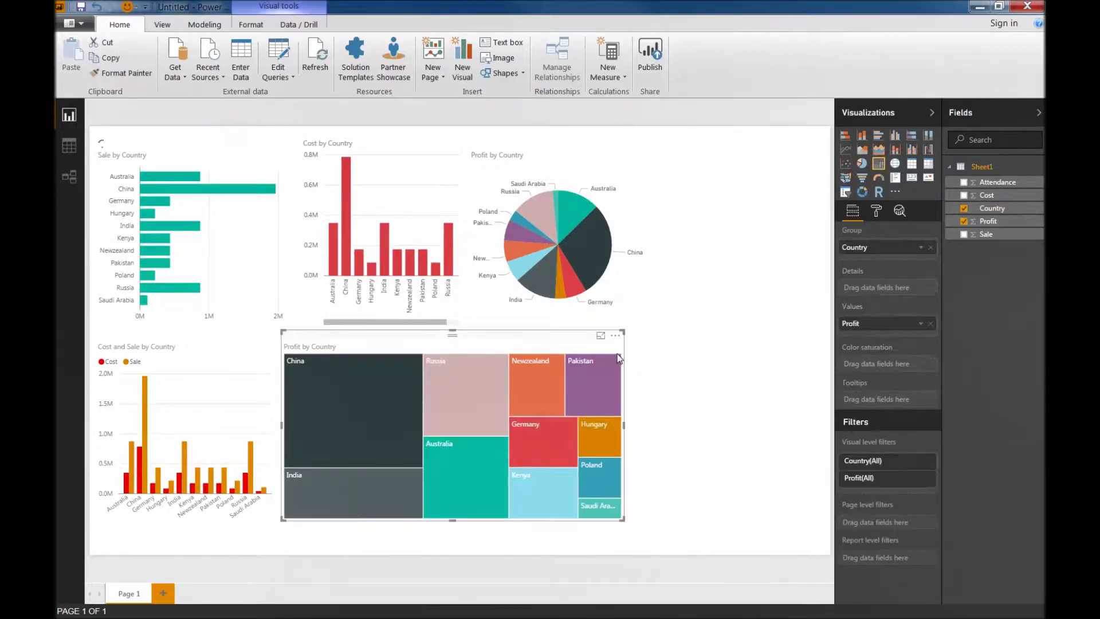
# Try donut, card, KPI and scatter types, settling on a Line and clustered column chart
pyautogui.click(862, 191)
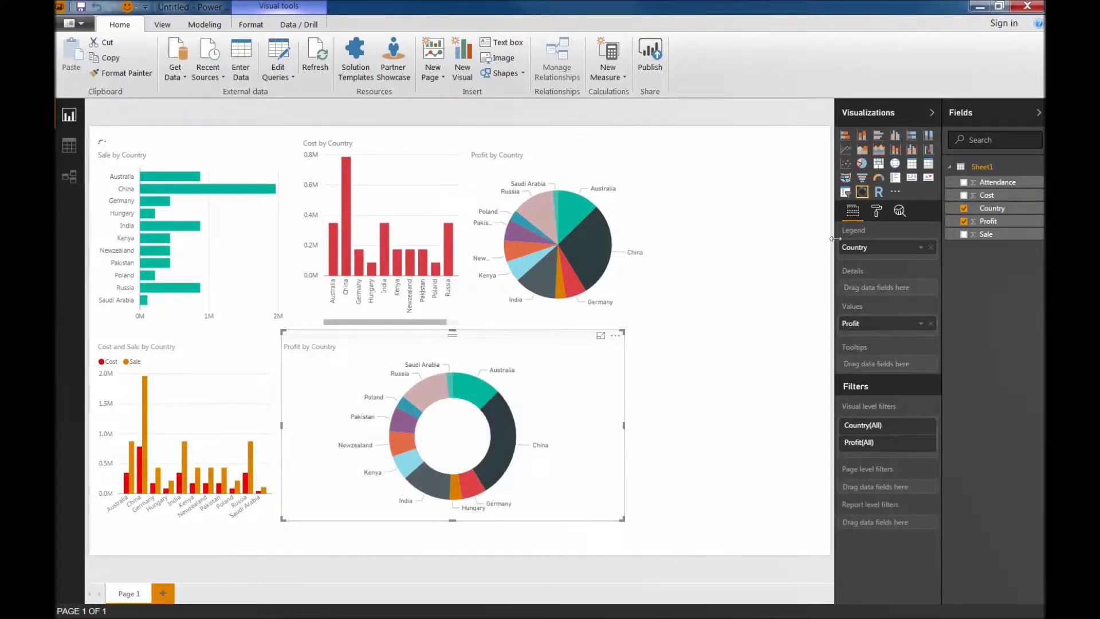
pyautogui.click(896, 178)
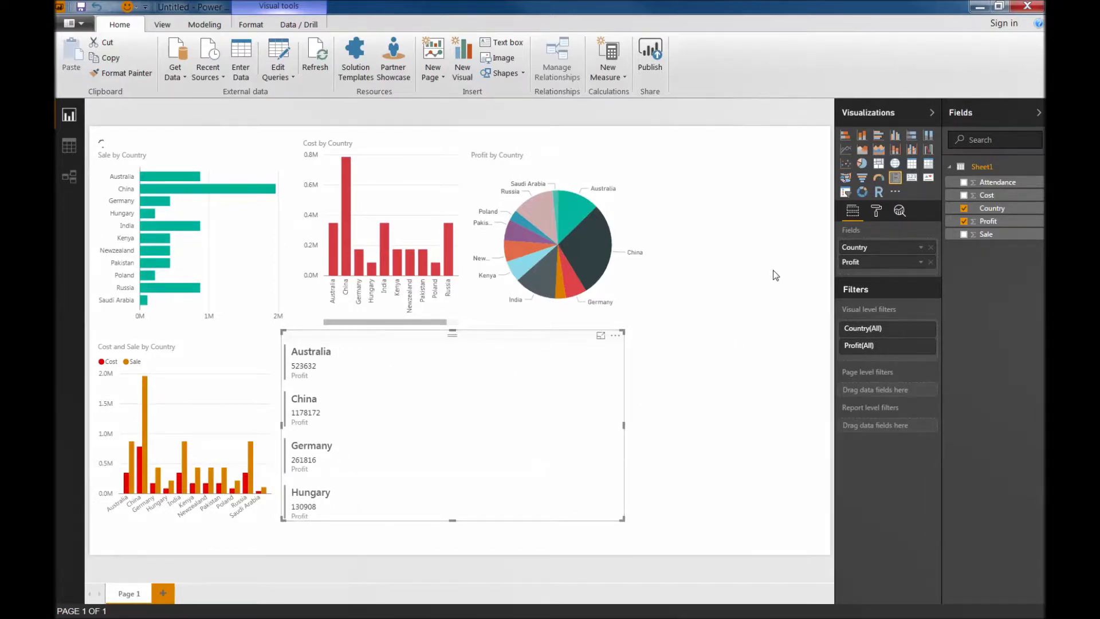
pyautogui.click(914, 178)
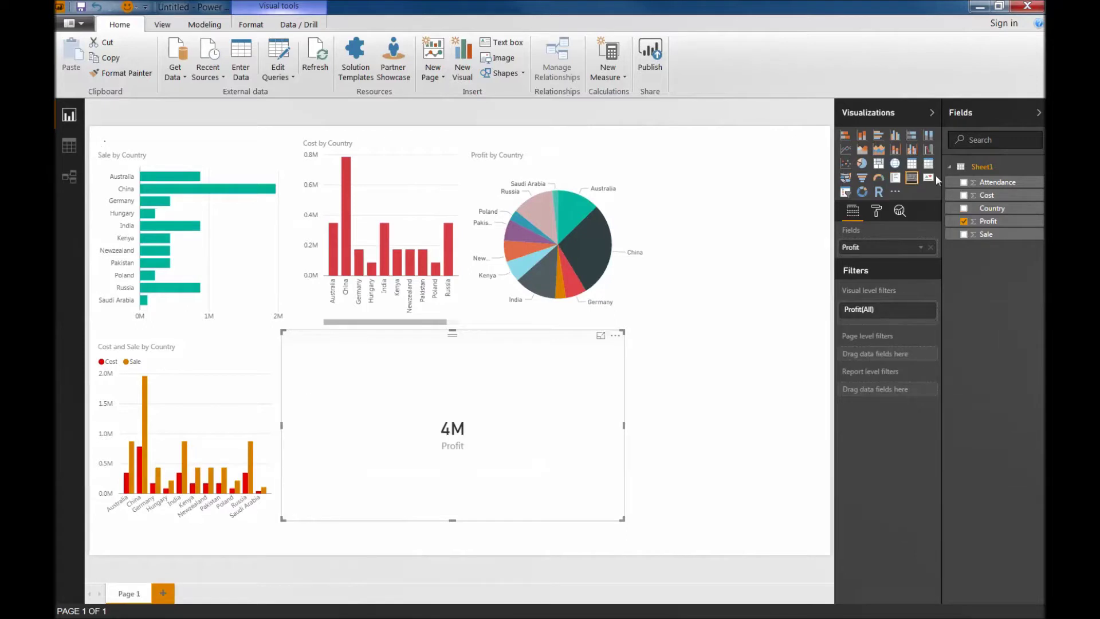
pyautogui.click(928, 179)
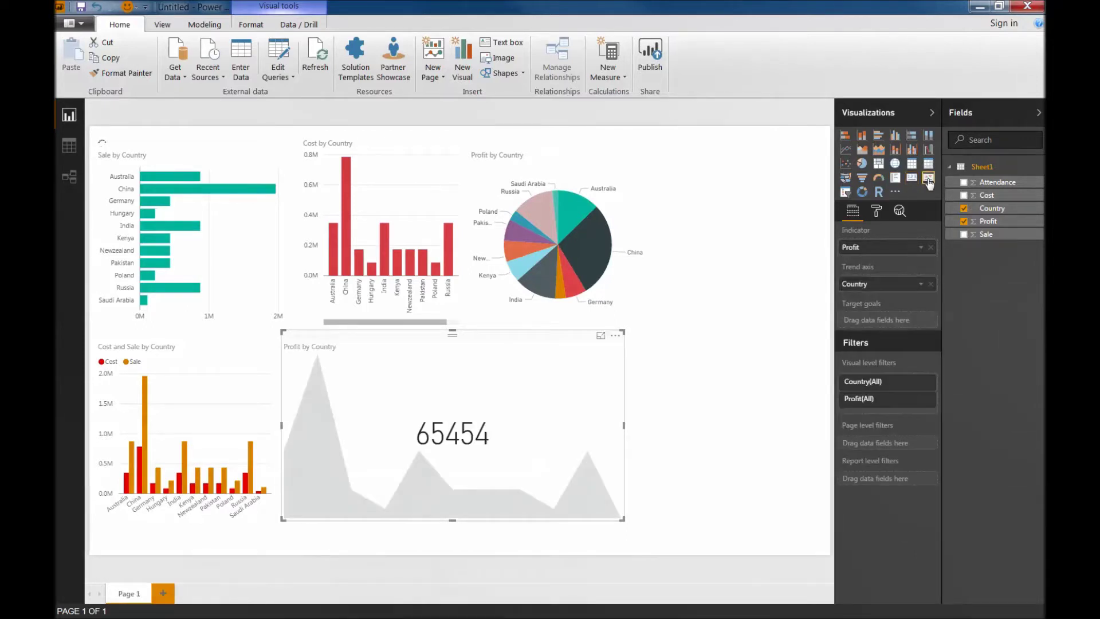
pyautogui.click(846, 164)
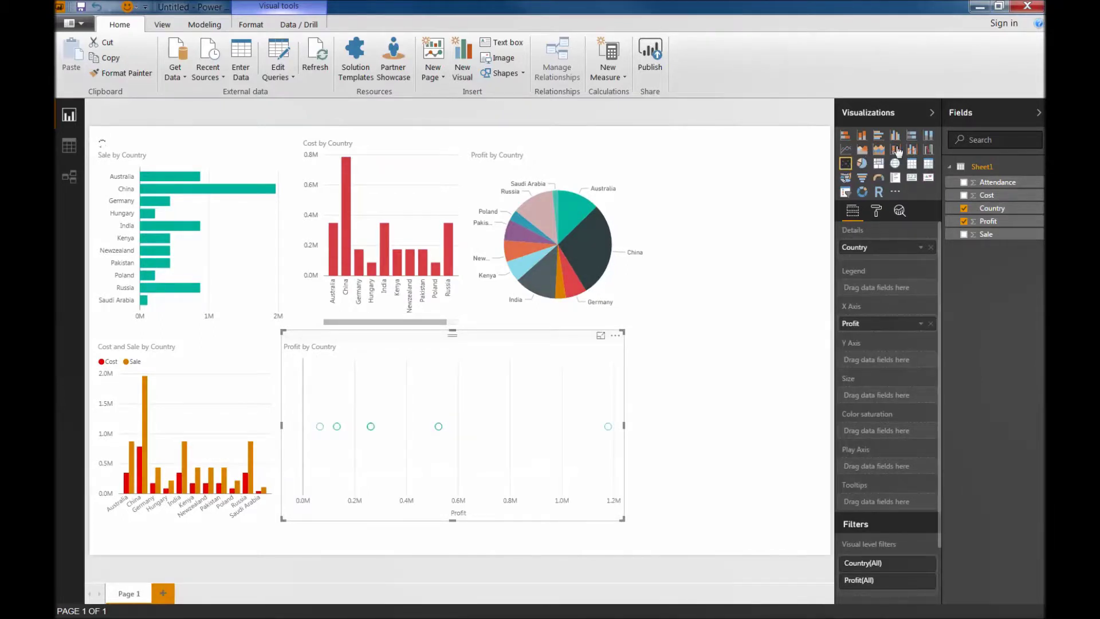
pyautogui.click(895, 149)
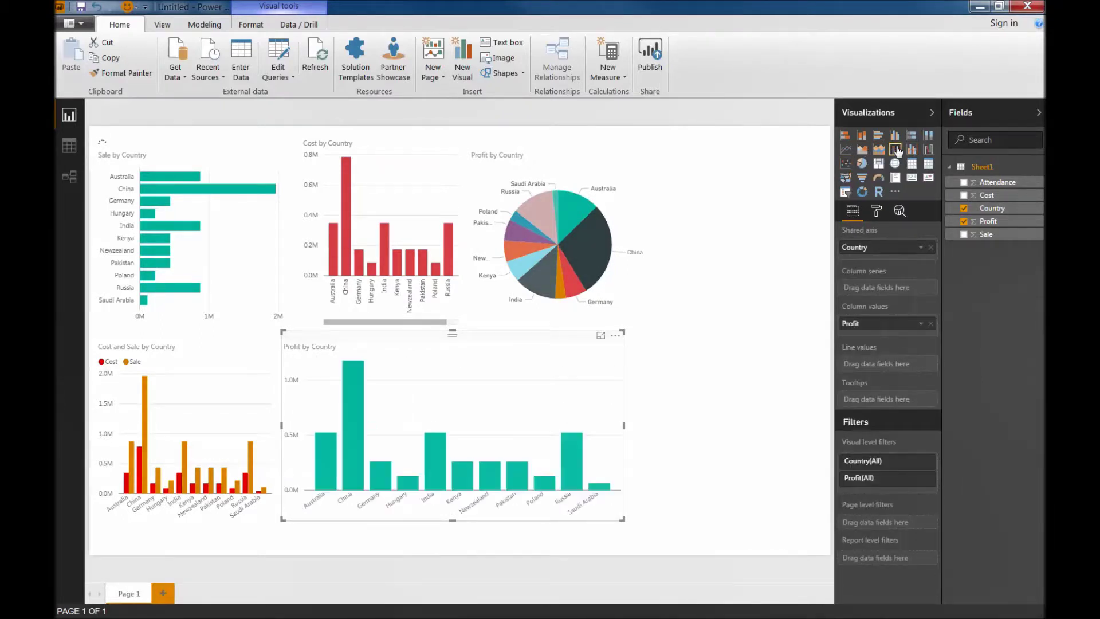
pyautogui.click(697, 349)
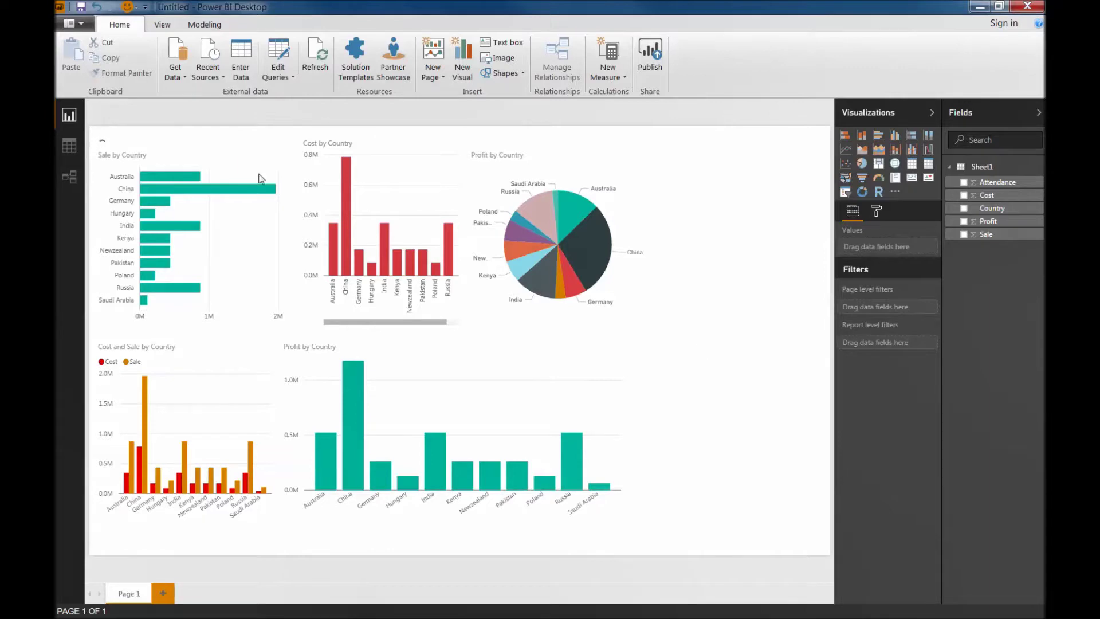
pyautogui.click(167, 78)
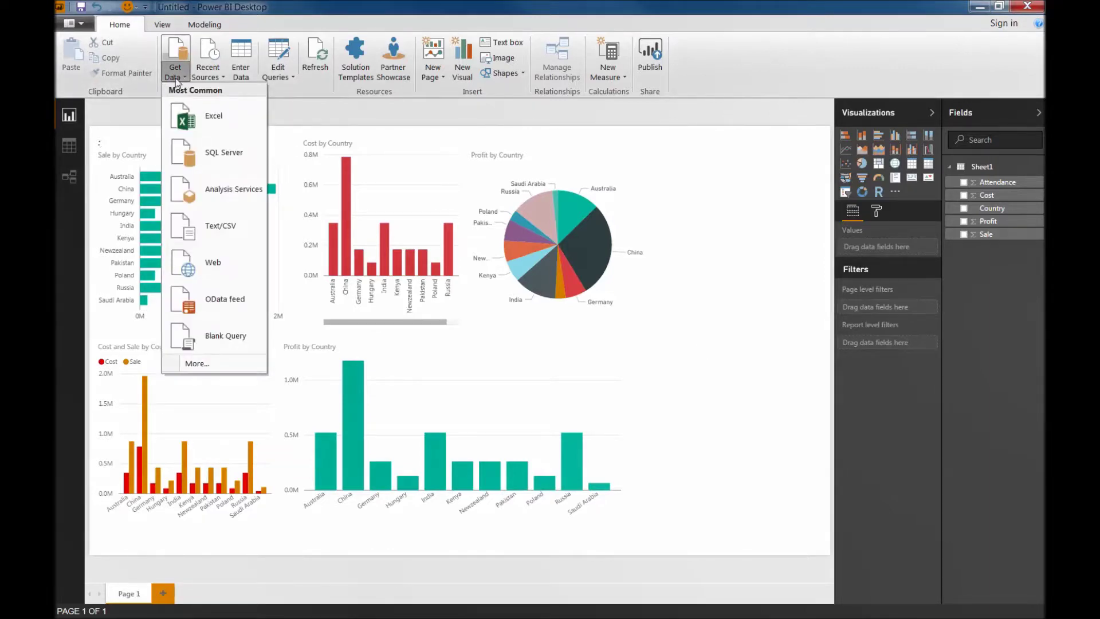
pyautogui.click(198, 116)
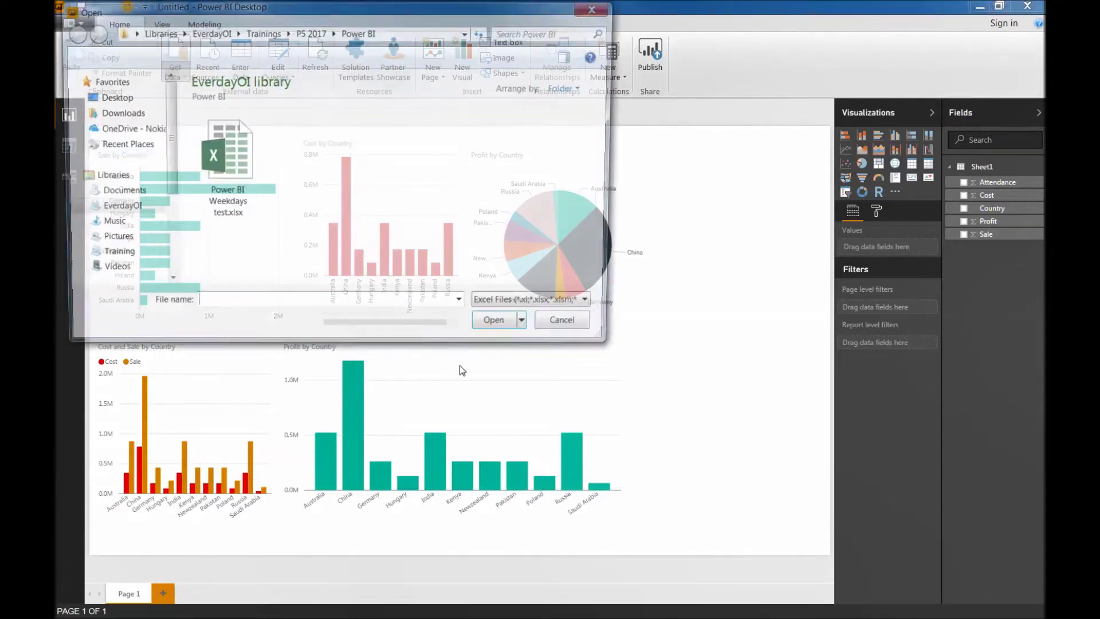
pyautogui.click(228, 166)
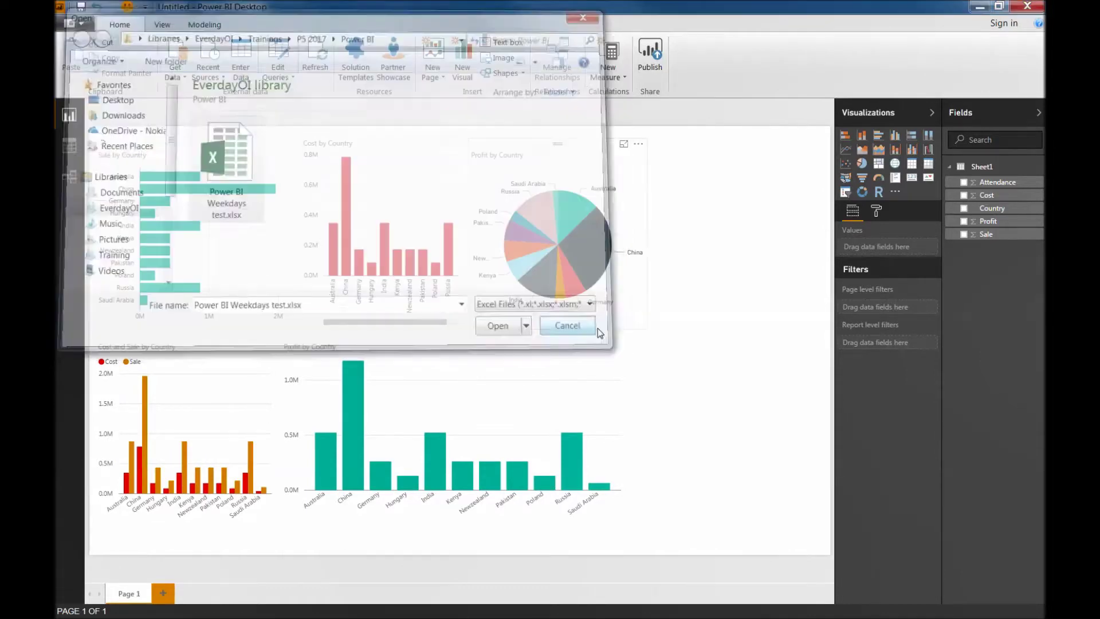
pyautogui.click(70, 146)
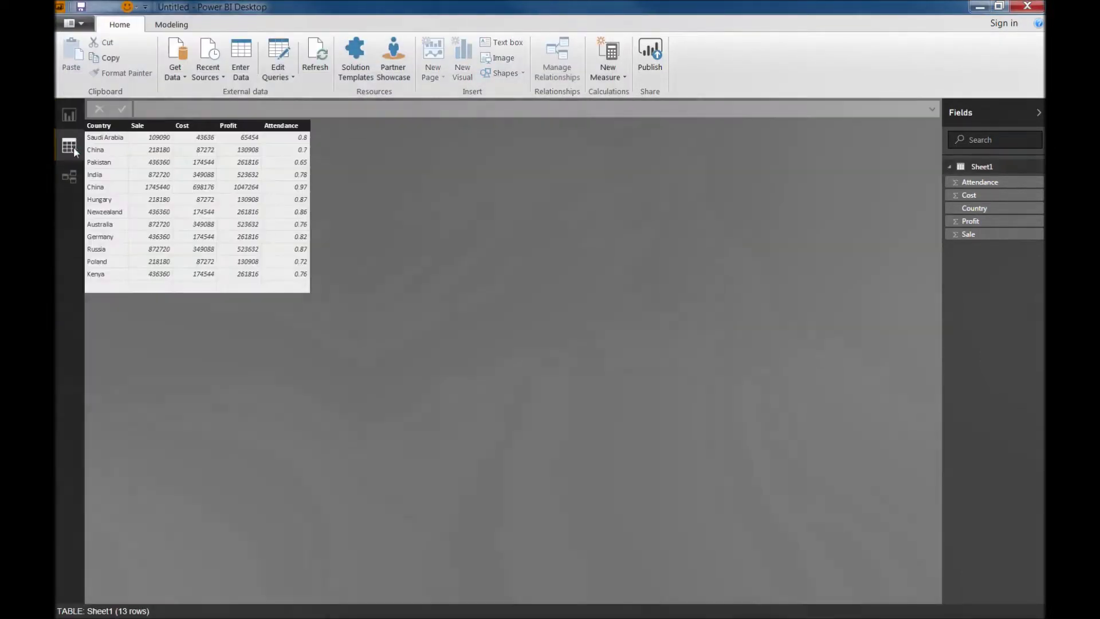
pyautogui.click(68, 115)
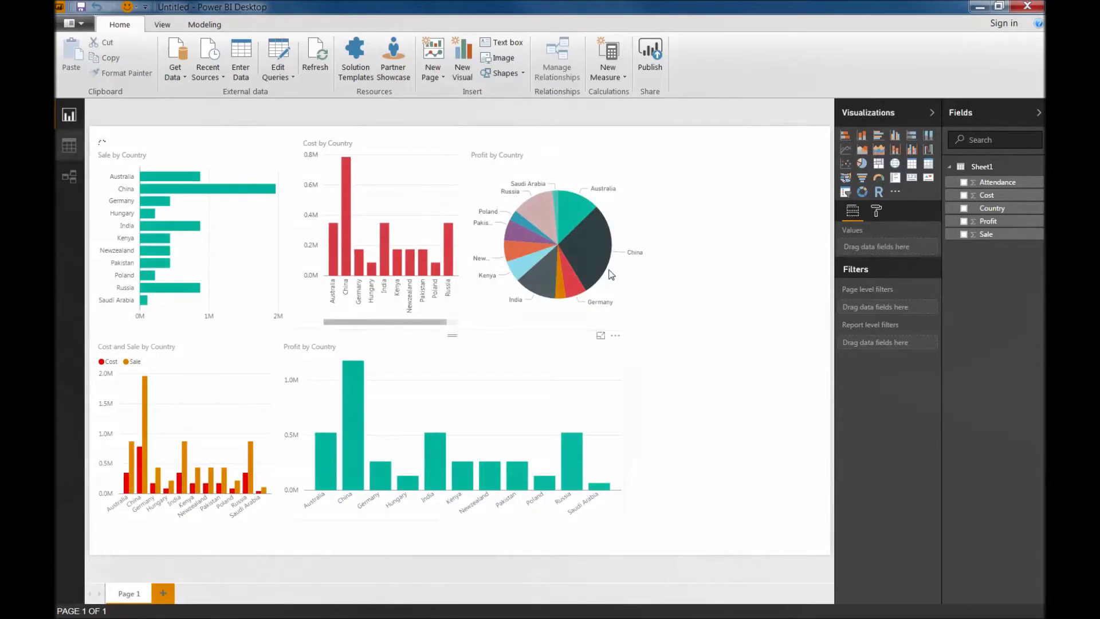